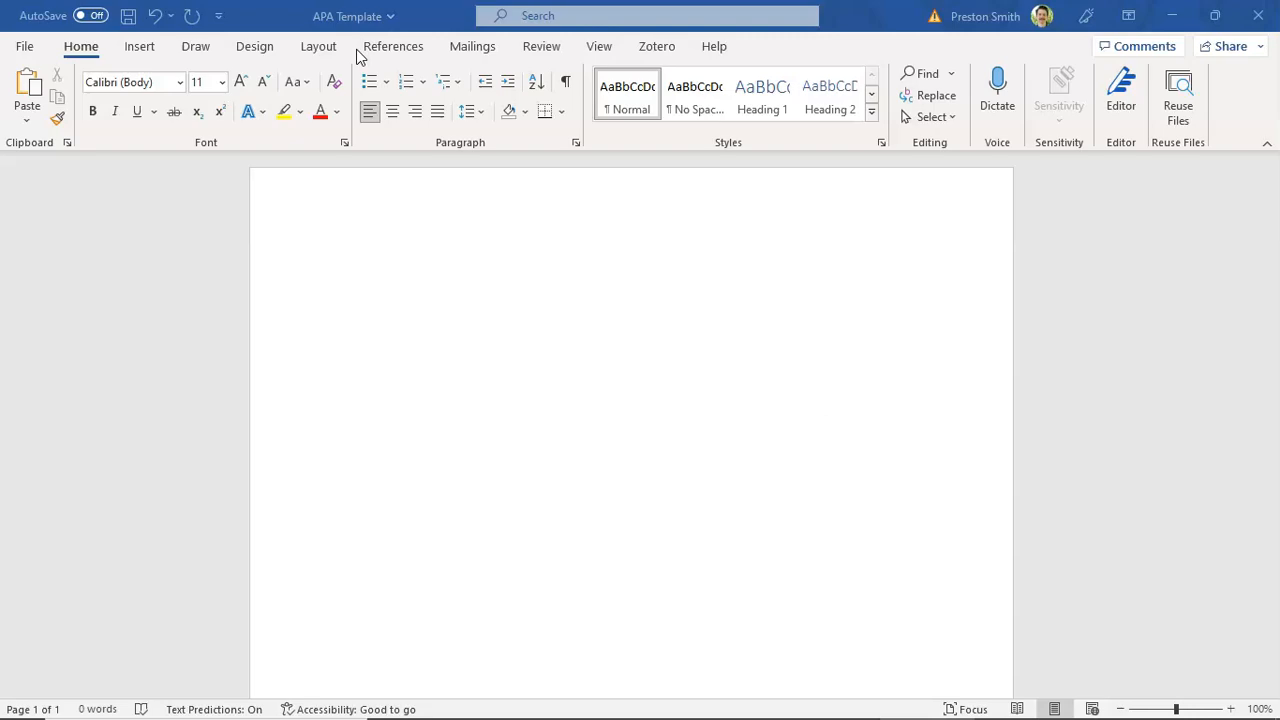
- Switch to the APA Template document in Word for the web and set its ribbon layout to Classic Ribbon
key(alt+Tab)
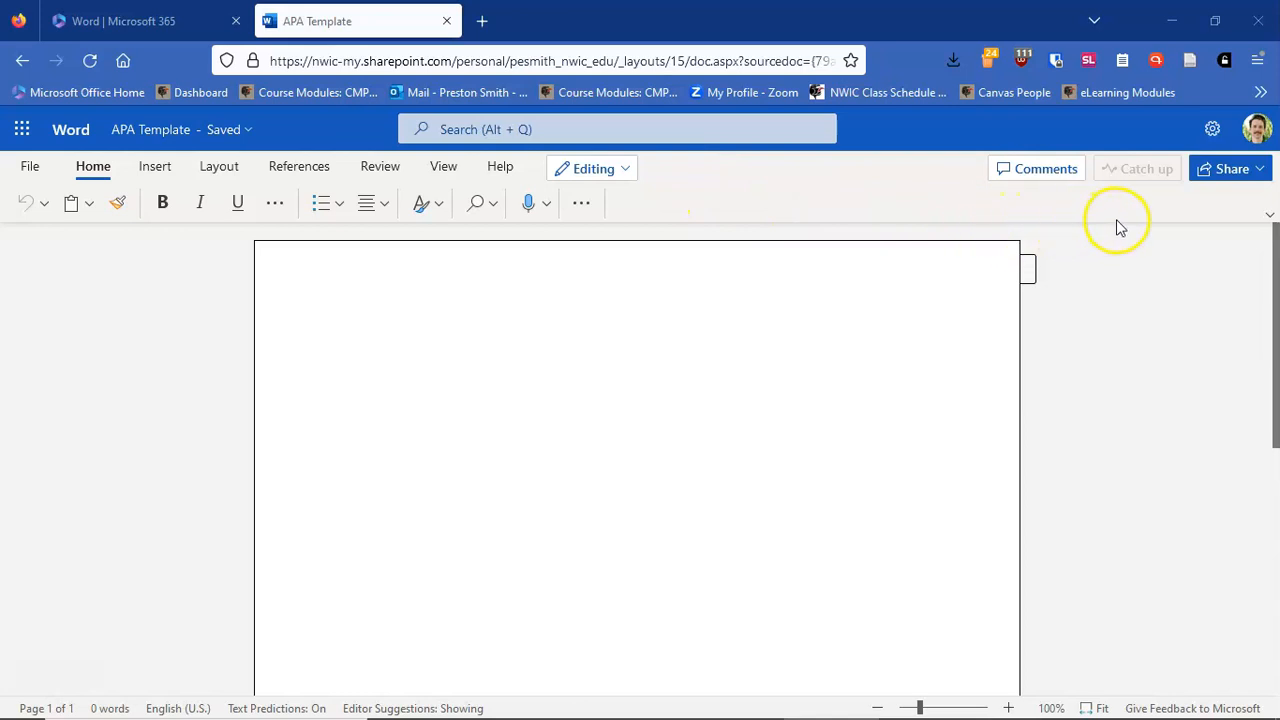
click(1271, 220)
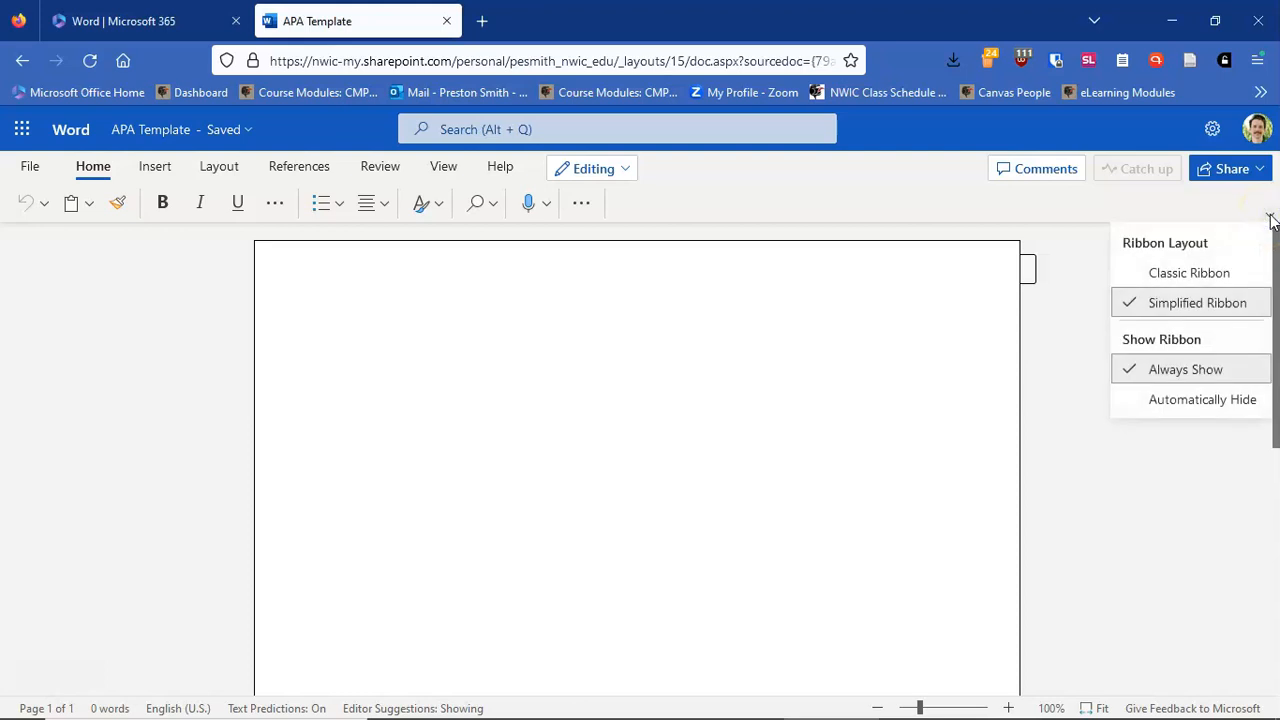
click(1203, 279)
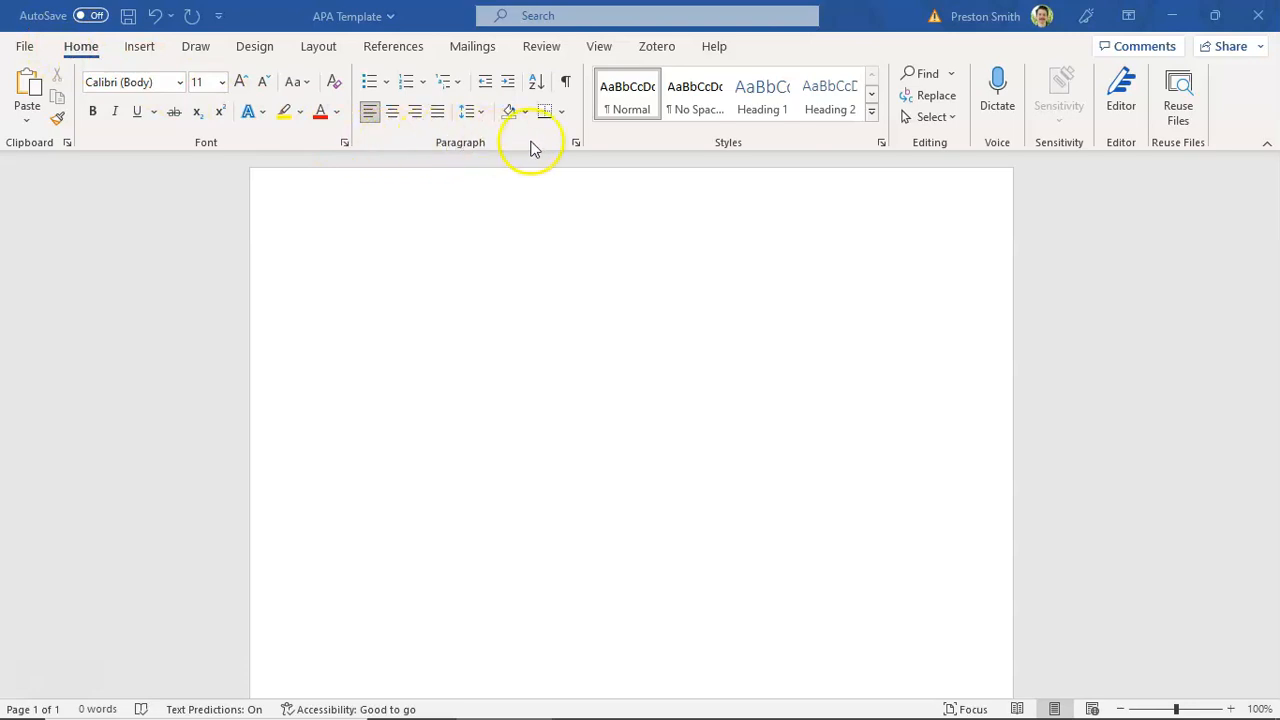
- In the desktop Word document, set the line spacing to 2.0
click(484, 118)
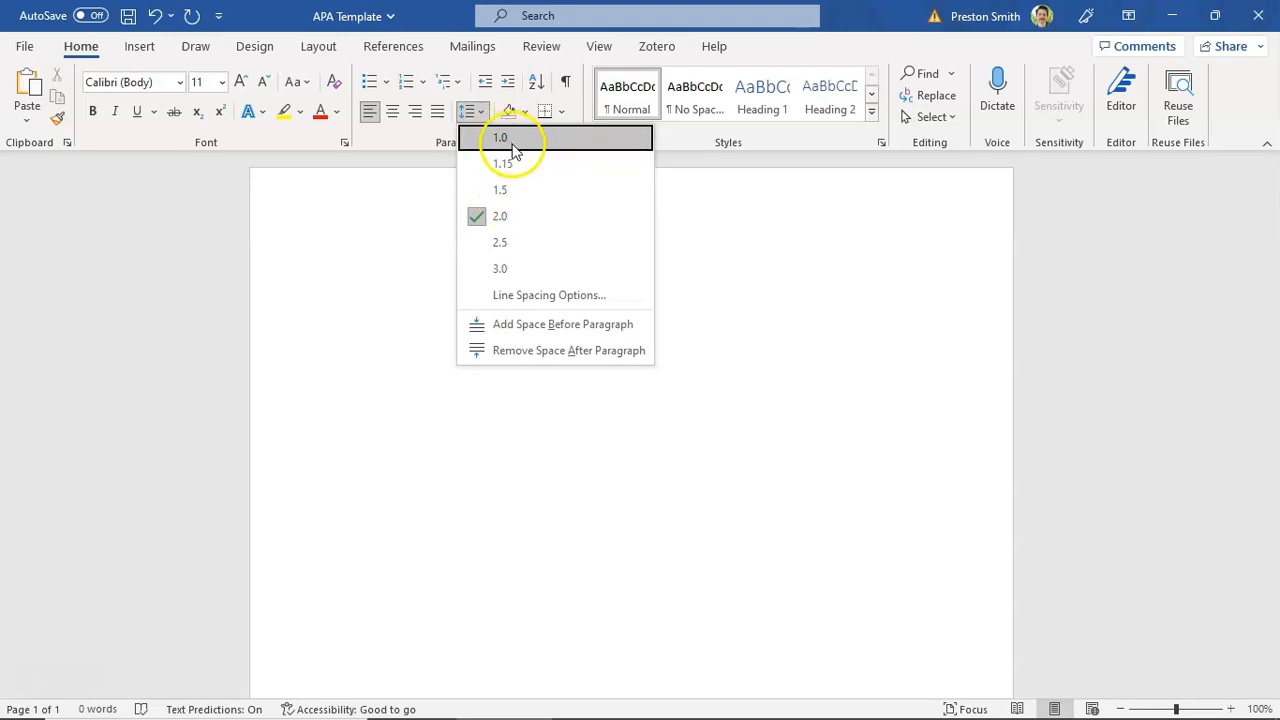
click(503, 220)
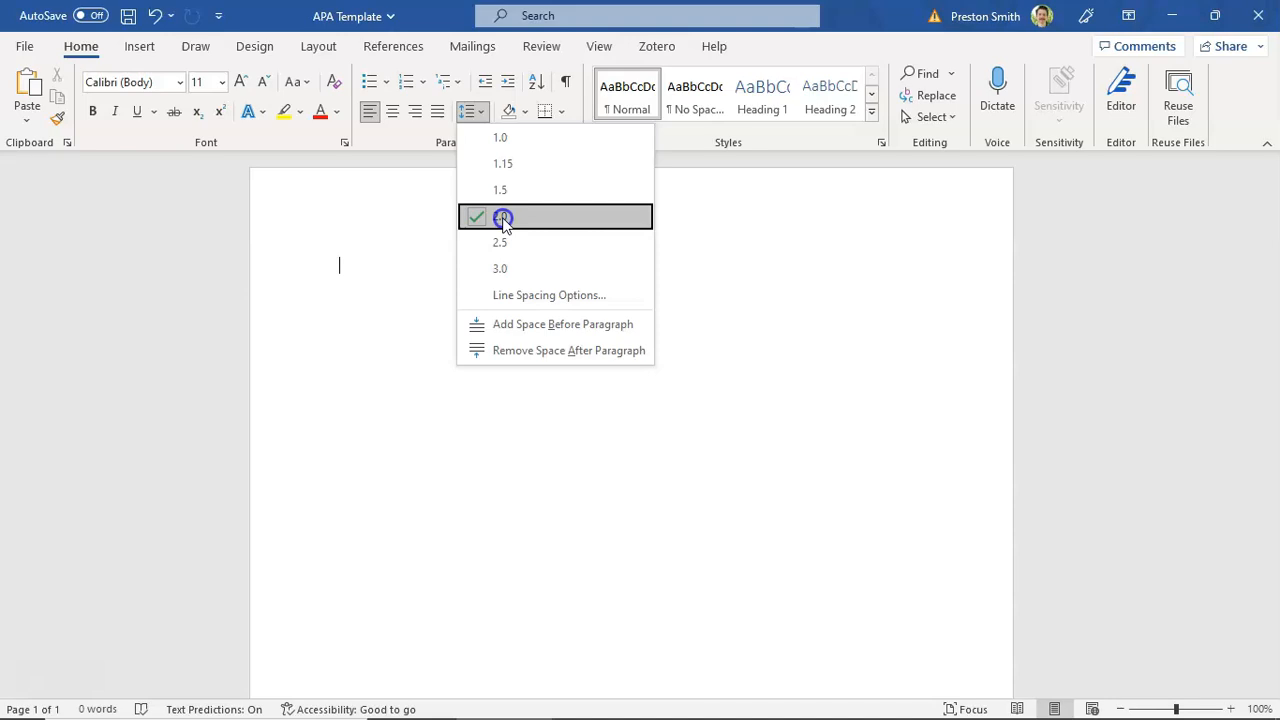
click(503, 220)
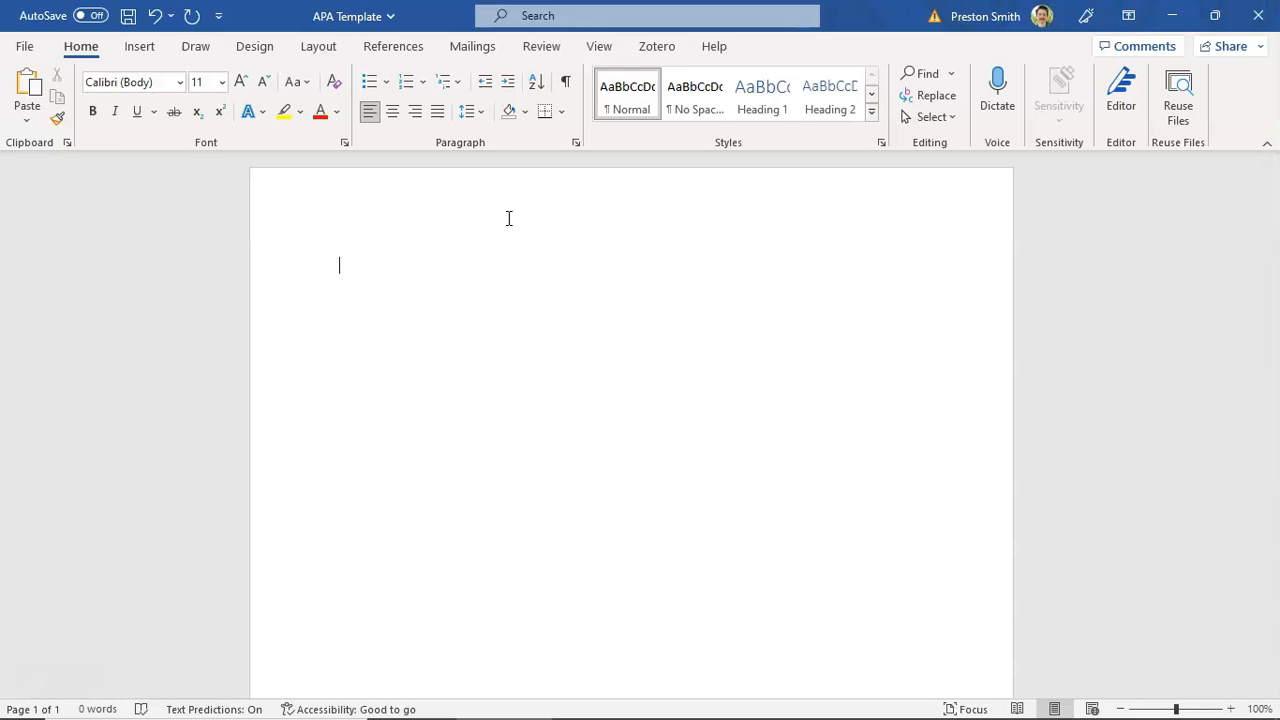
- Add five blank lines at the start of the page and enter the centred title "APA Template"
key(Return)
key(Return)
key(Return)
key(Return)
key(Return)
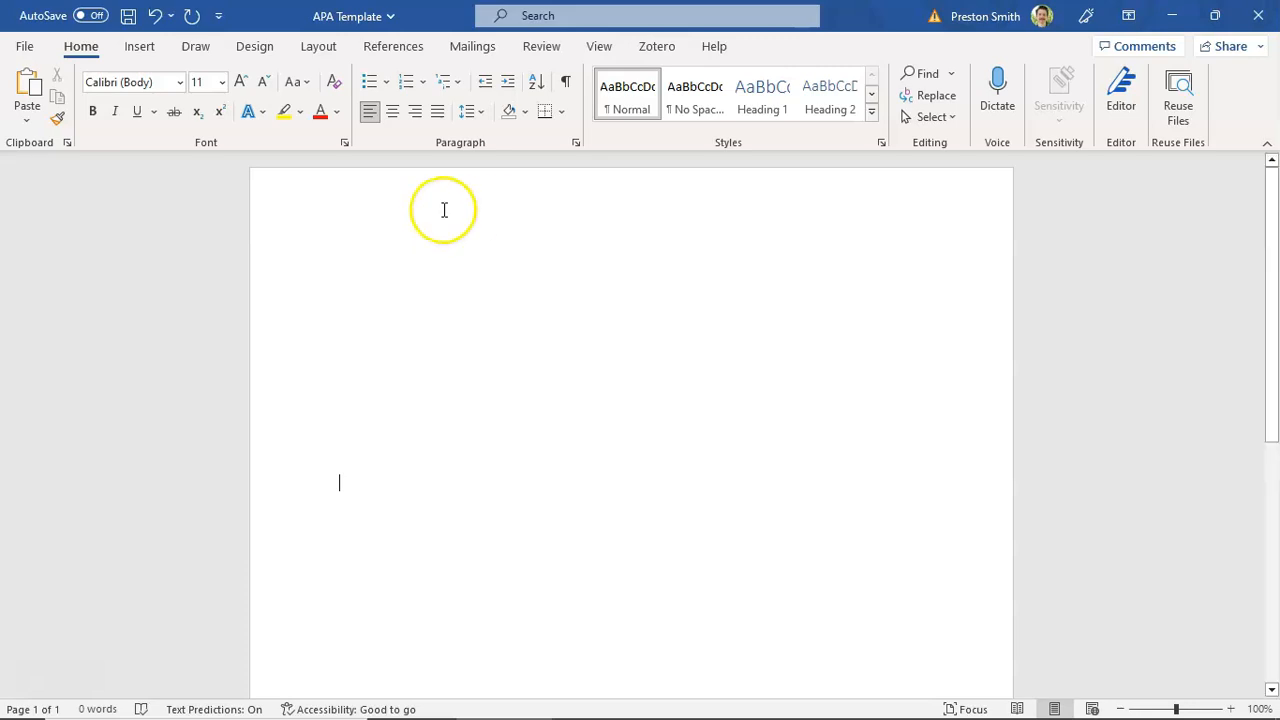
scroll(487, 318, down, 2)
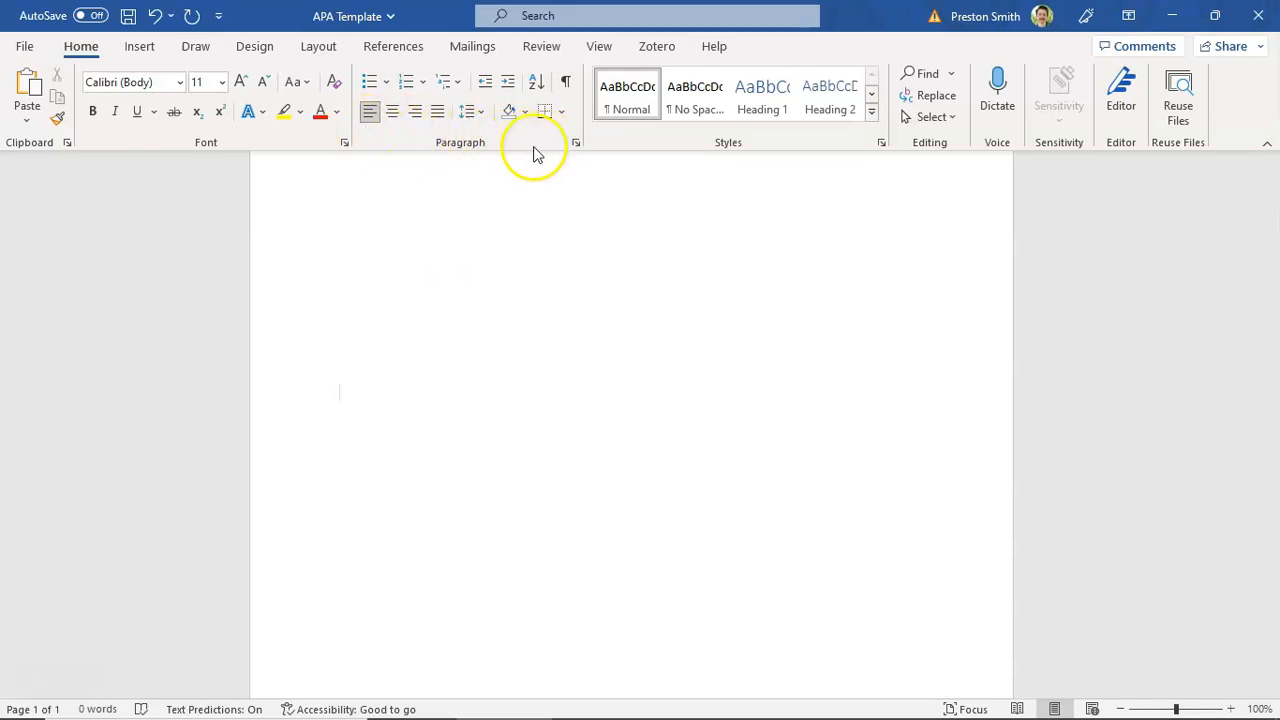
click(395, 117)
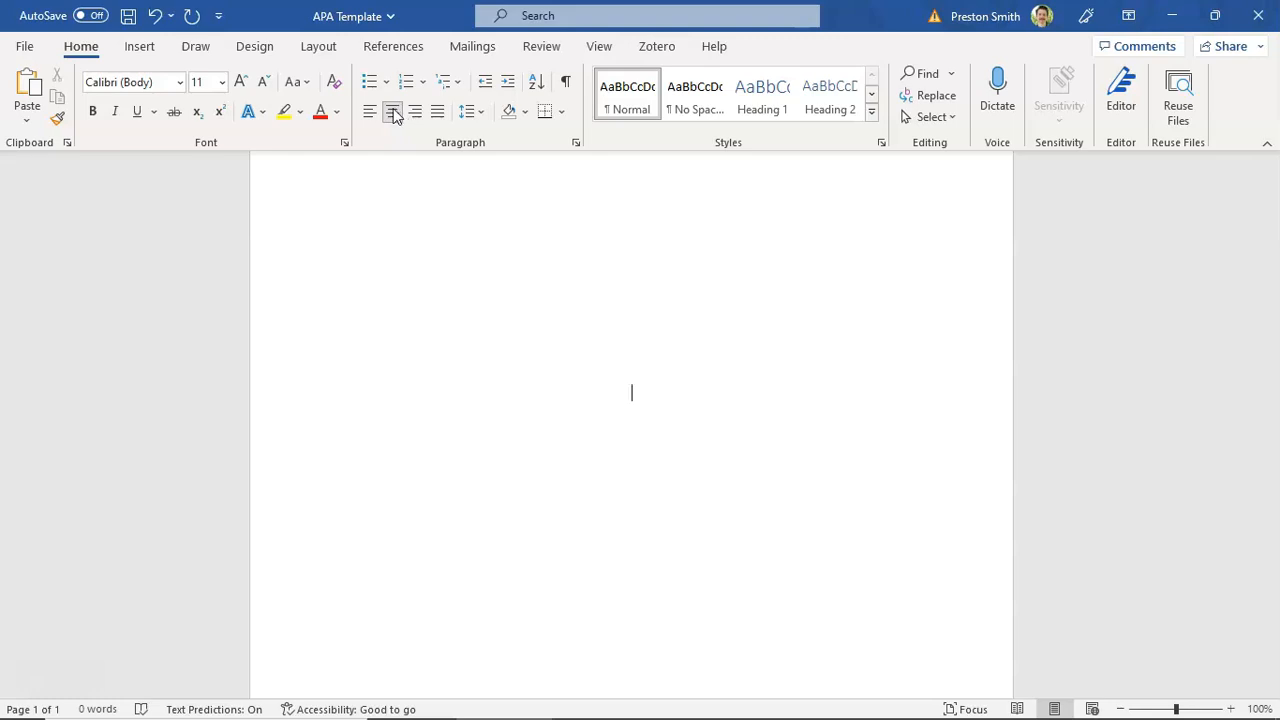
text(APA Template)
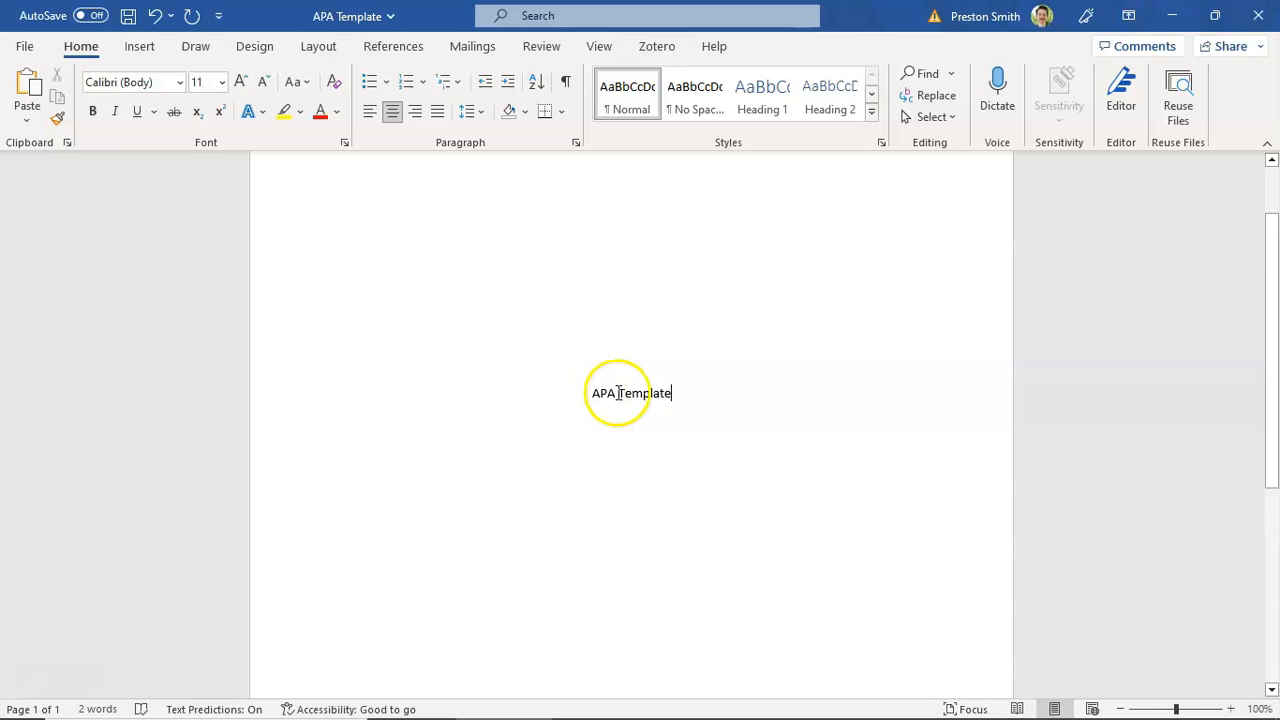
- Make the "APA Template" title on the cover page bold
click(683, 393)
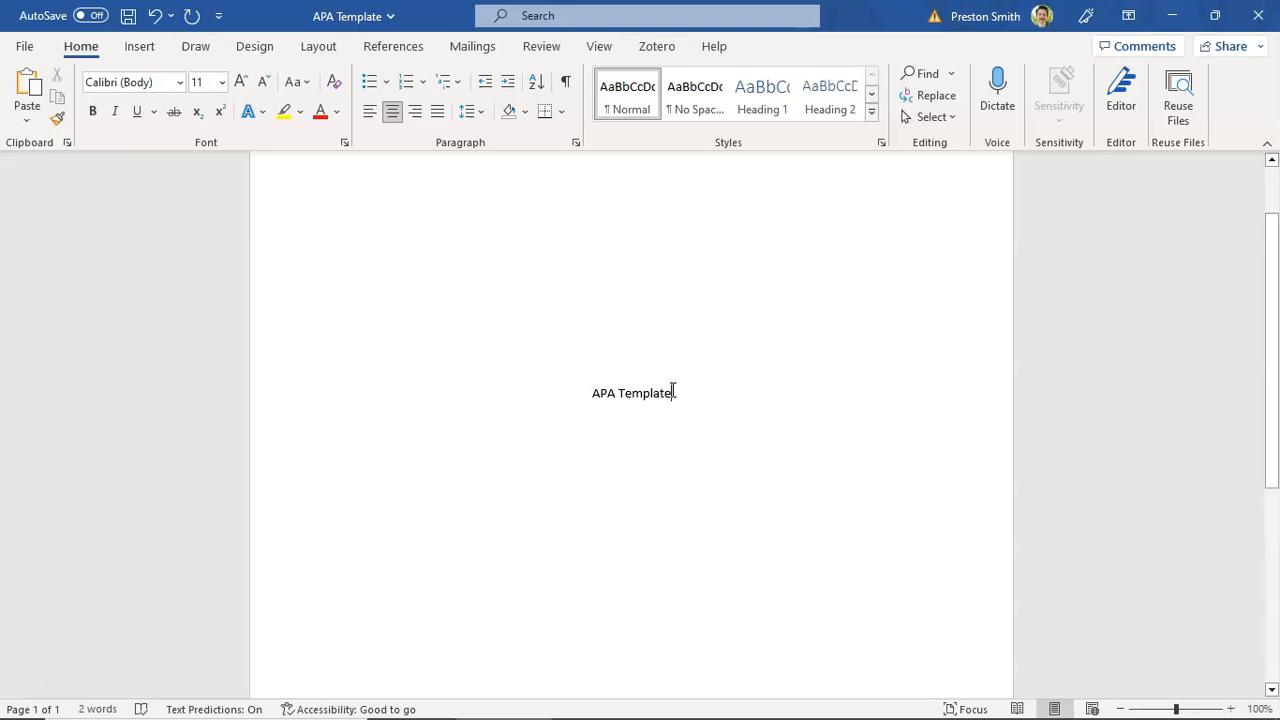
click(672, 391)
drag(672, 391, 587, 390)
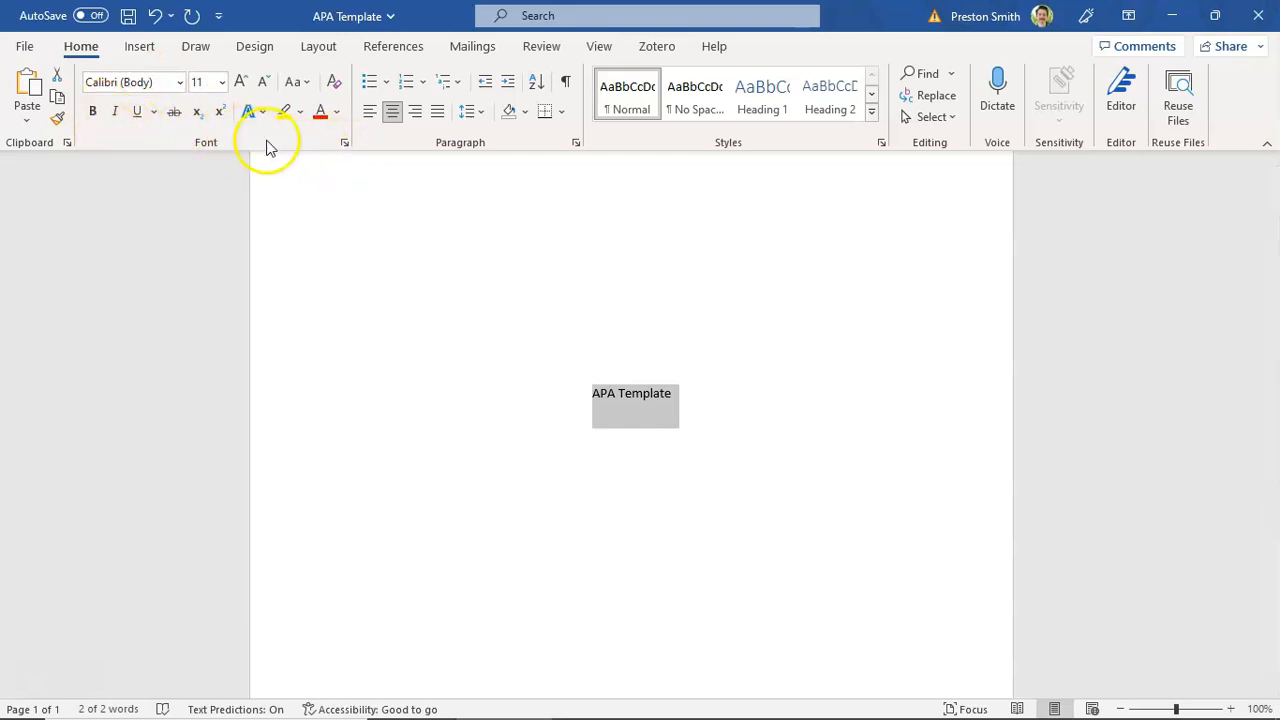
click(94, 113)
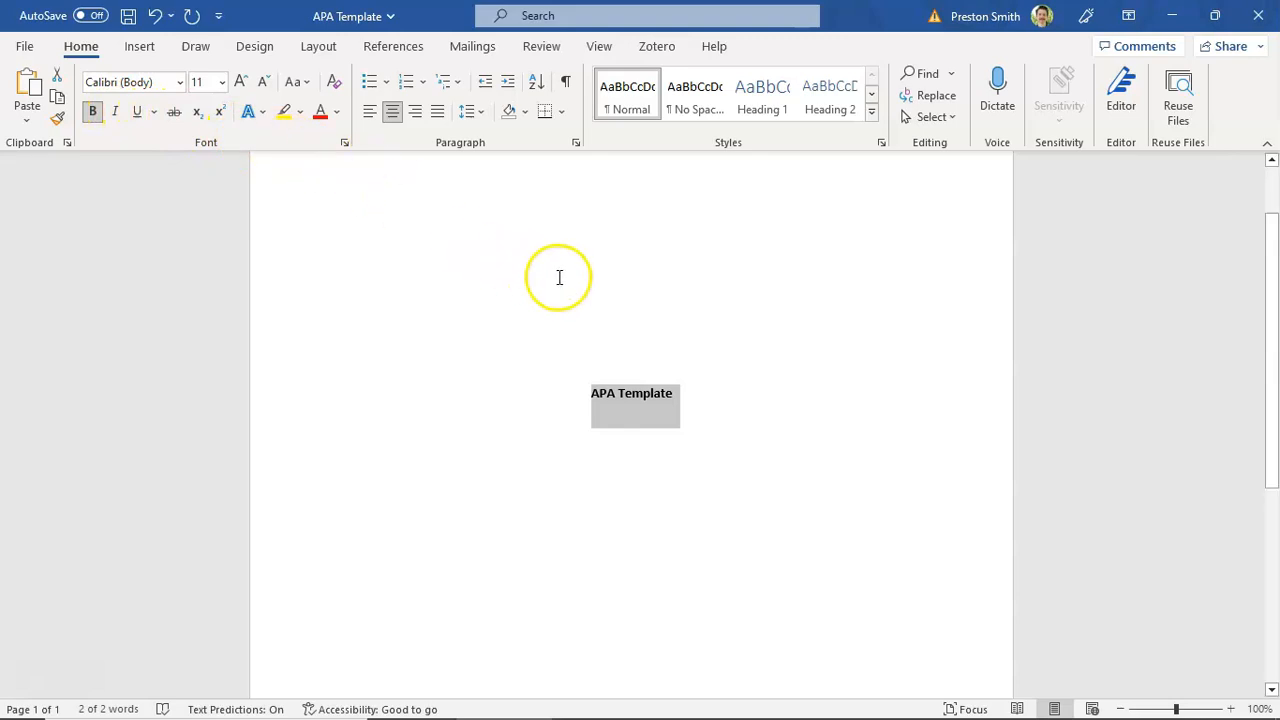
click(685, 397)
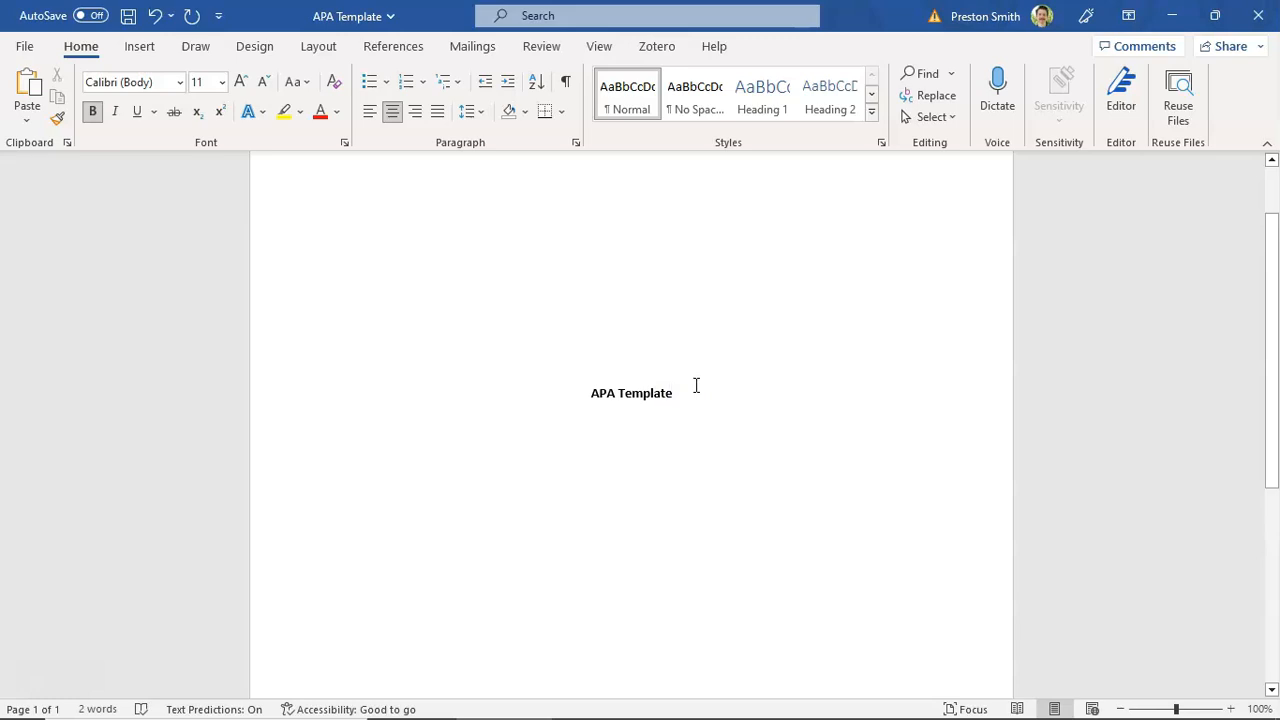
- Leave a blank line below the title and enter the author's name and "Northwest Indian College" on separate lines in non-bold text
key(Return)
key(Return)
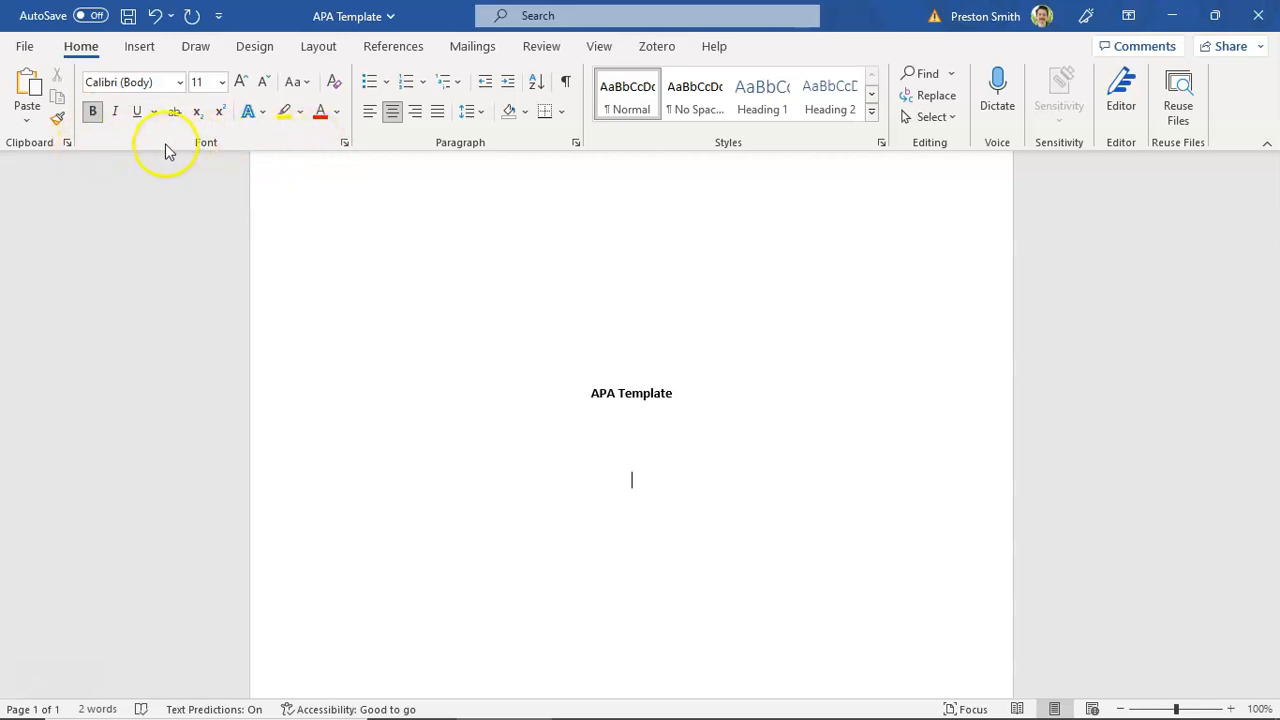
click(93, 113)
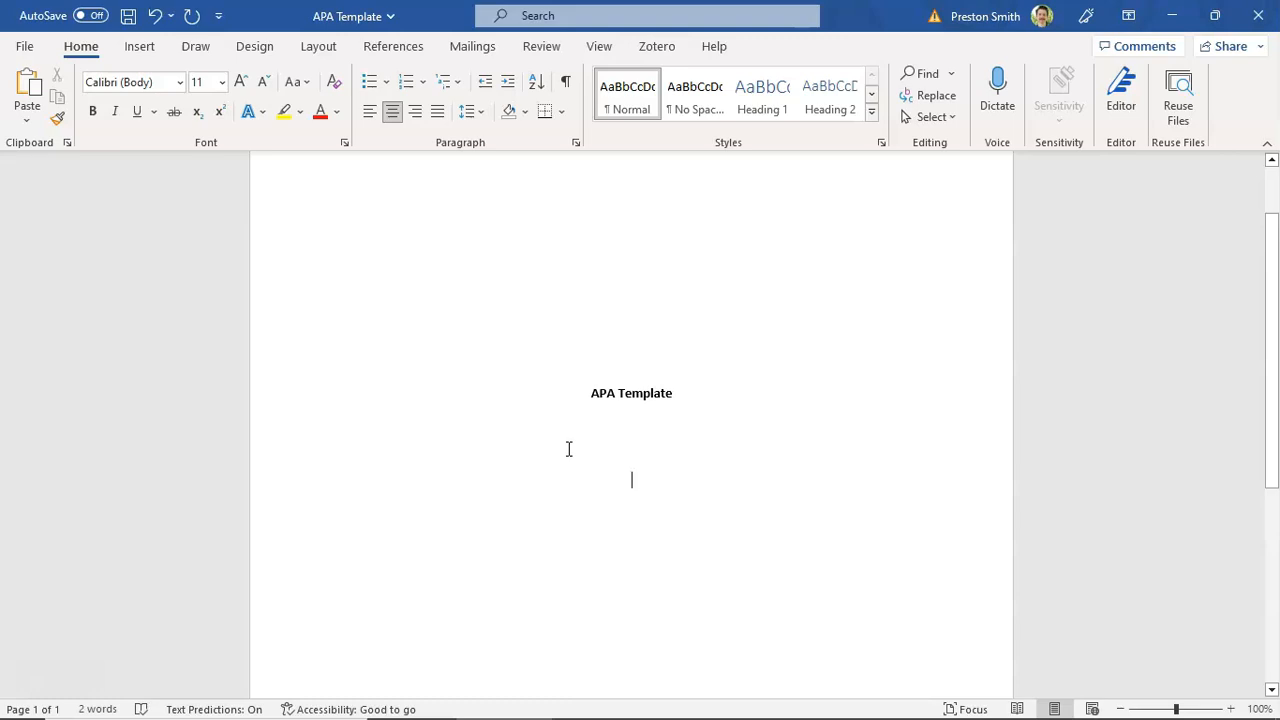
text(Preston Smith)
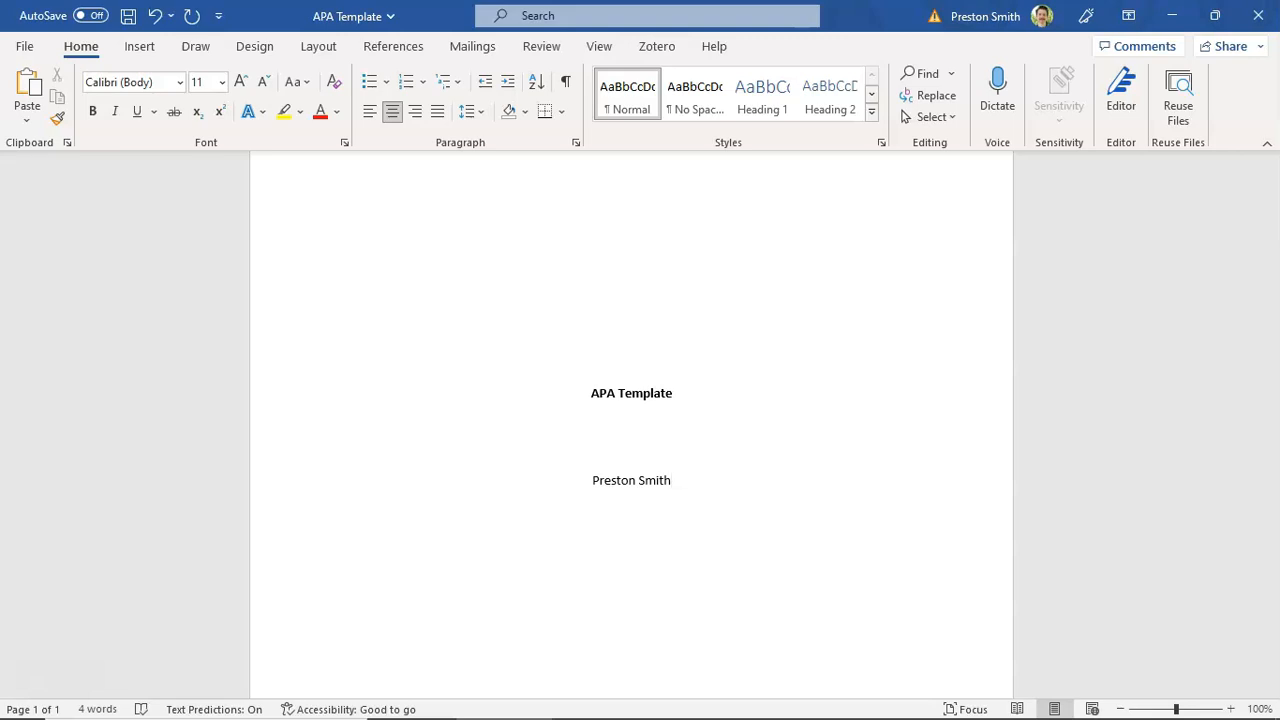
key(Return)
text(Northwest Indian College)
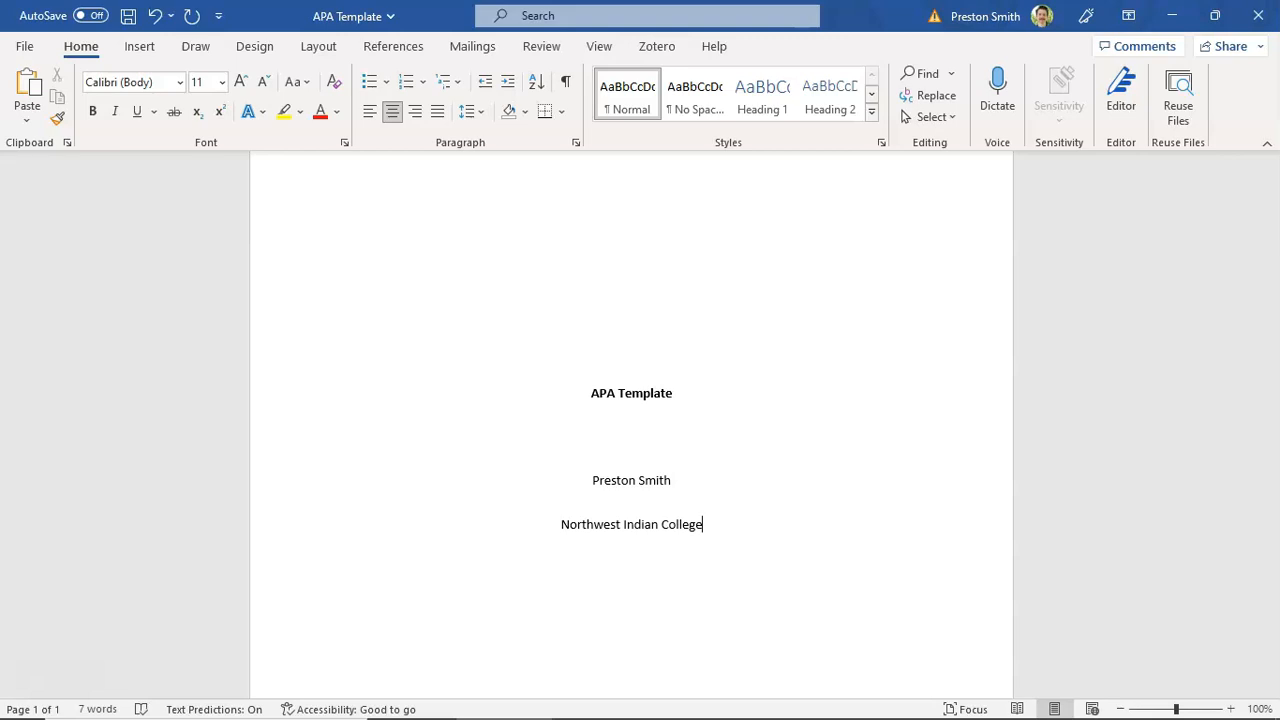
- Add the course line "CMPS 101: Introduction to Computers" below the college name
key(Return)
text(CMPS 101: Introduction)
key(Tab)
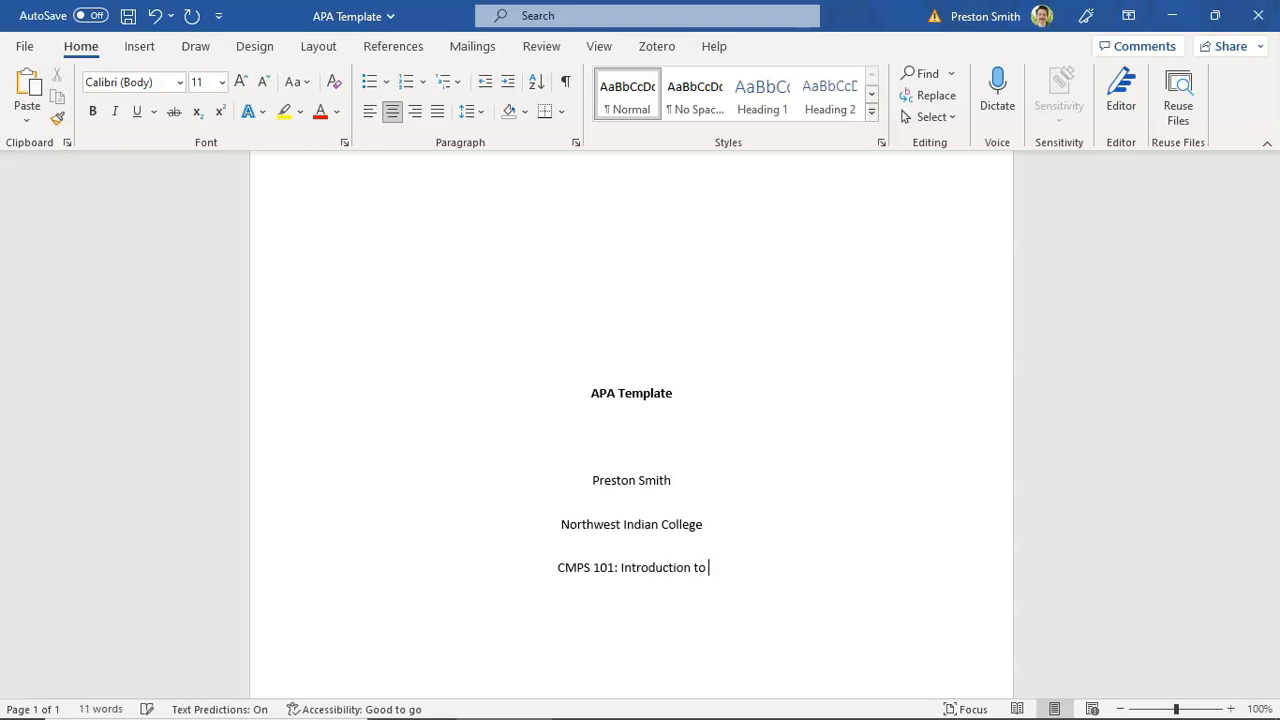
text(Computers)
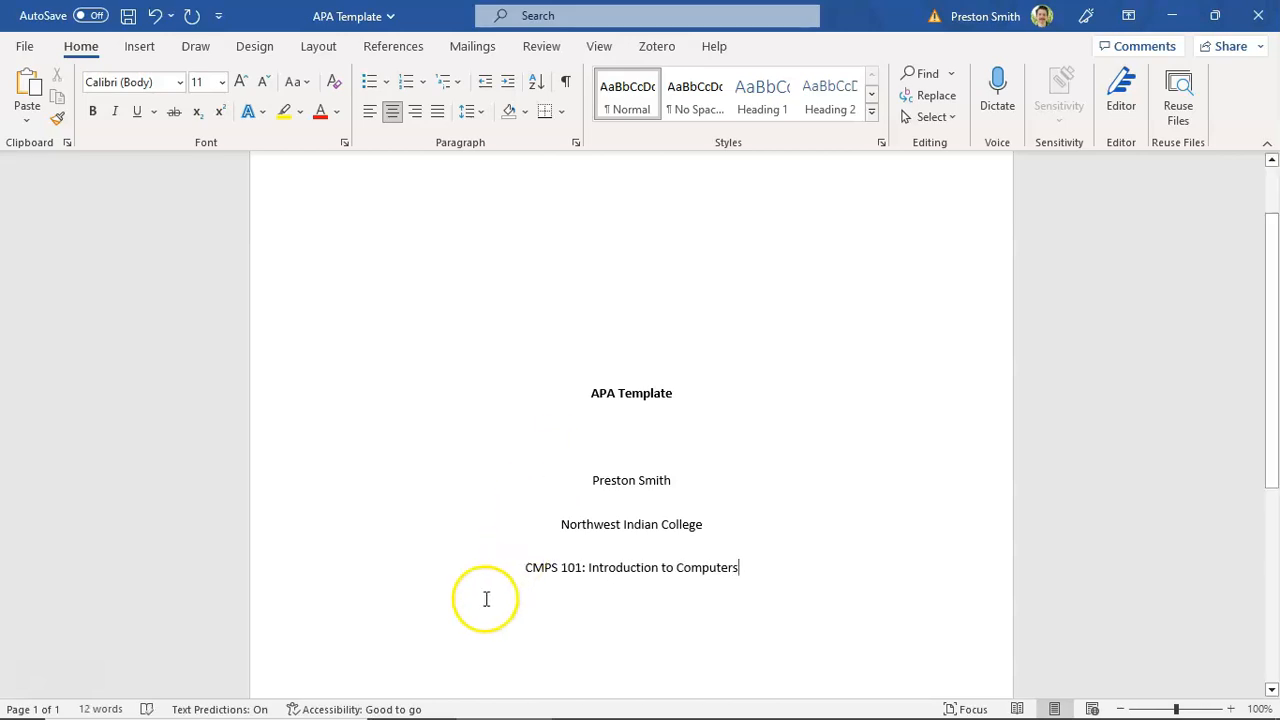
drag(516, 566, 587, 573)
click(591, 571)
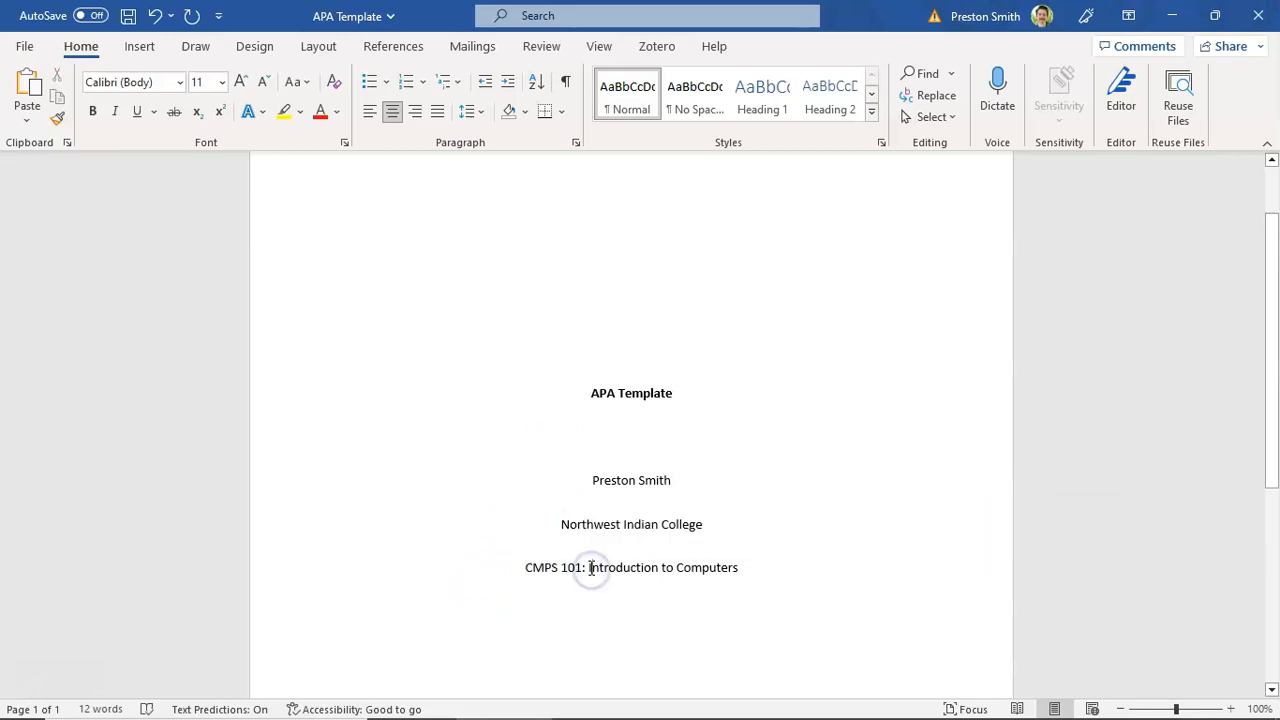
- Add the lines "Instructor Name" and "January 23, 2023" below the course line
click(742, 567)
key(Return)
text(In)
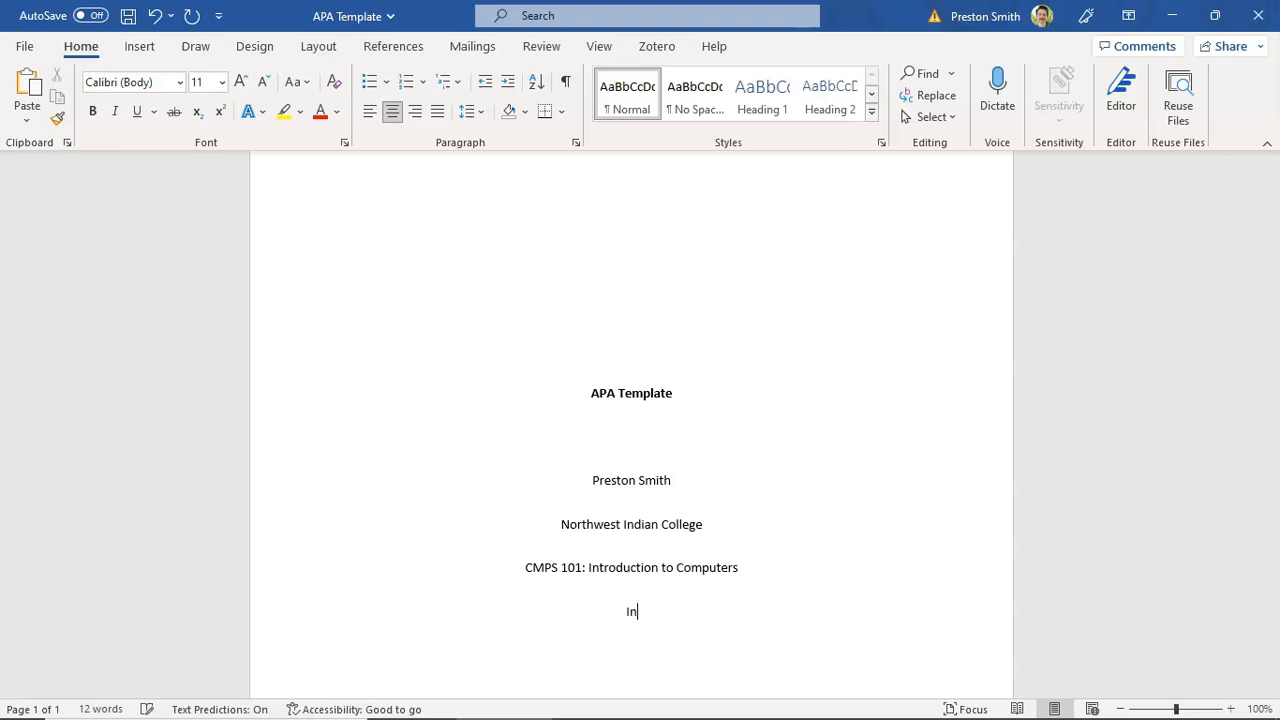
text(structor Name)
key(Return)
text(Janu)
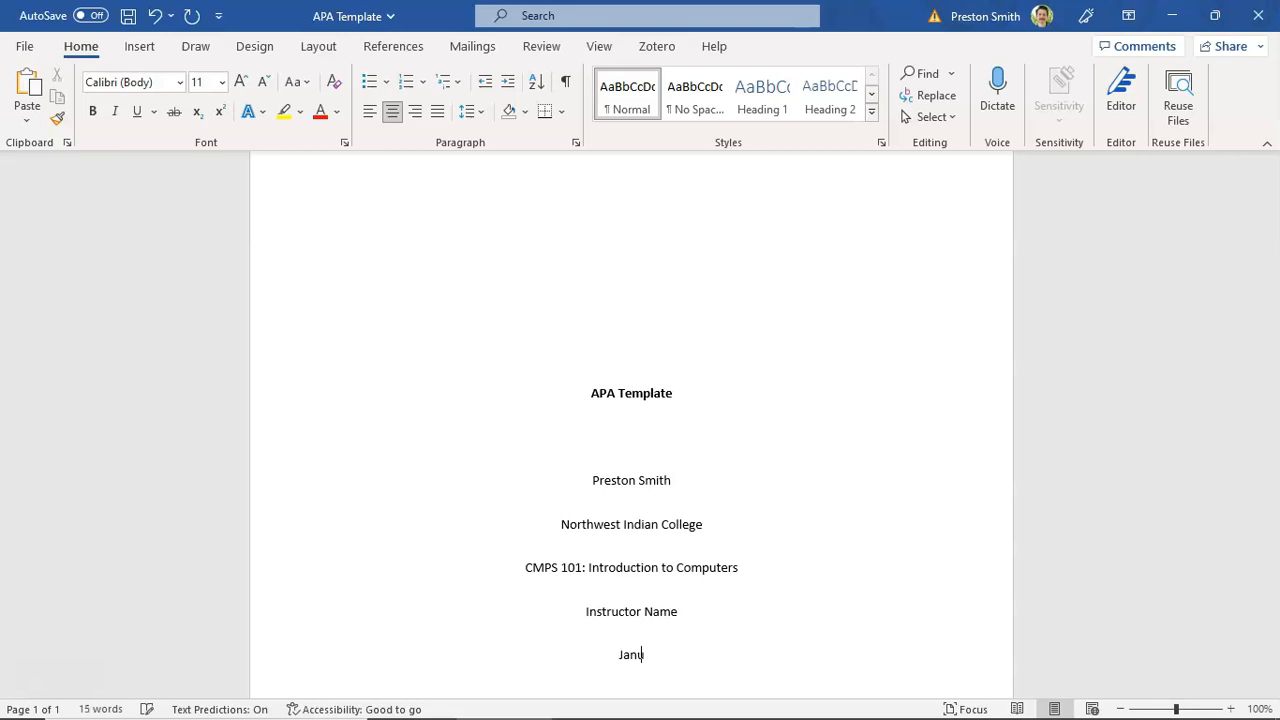
text(ary 23, 2023)
- Add blank lines after the date until the second page starts, and enter the title "APA Template" there
scroll(746, 371, down, 1)
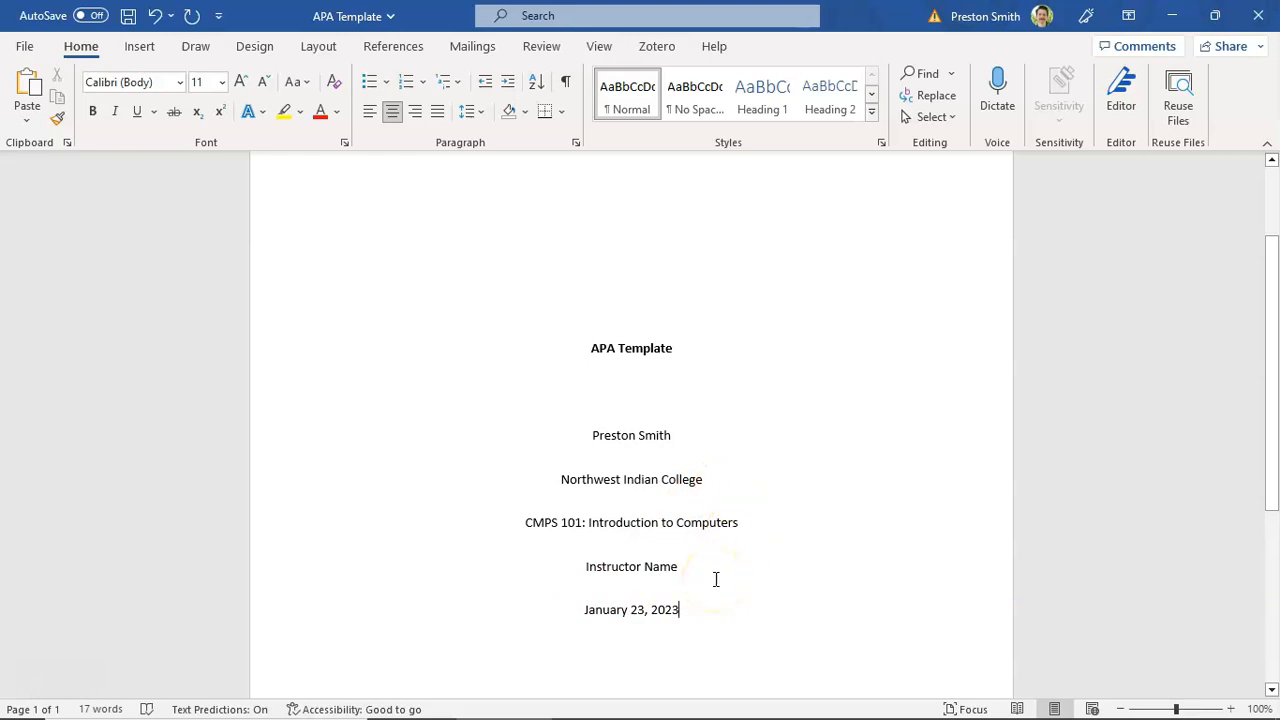
scroll(720, 571, down, 1)
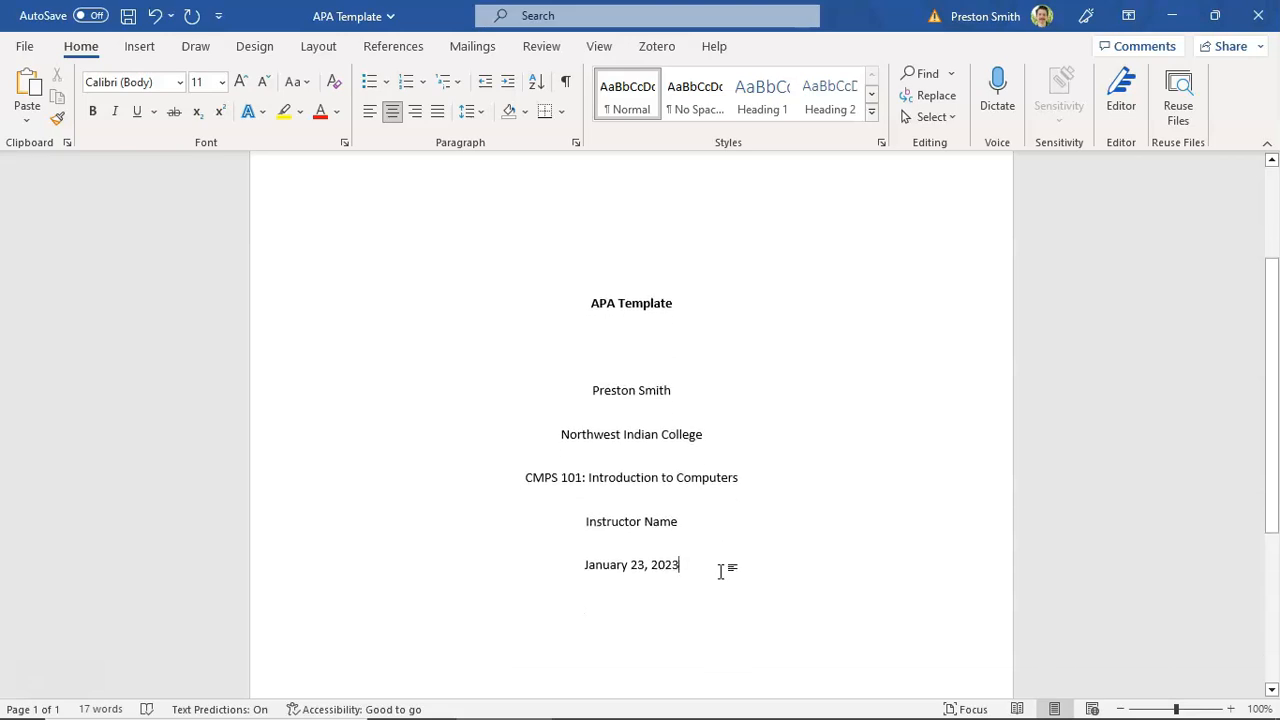
scroll(720, 571, down, 3)
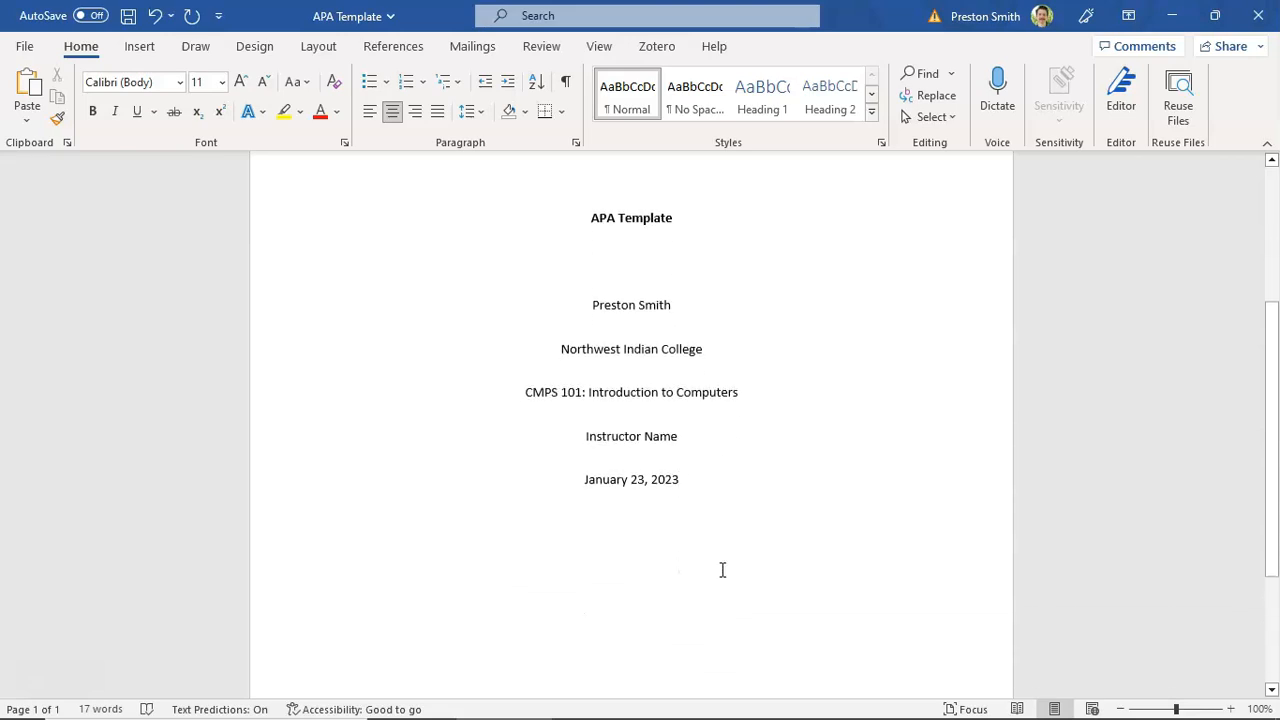
scroll(720, 563, down, 1)
key(Return)
key(Return)
key(Return)
key(Return)
key(Return)
key(Return)
key(Return)
key(Return)
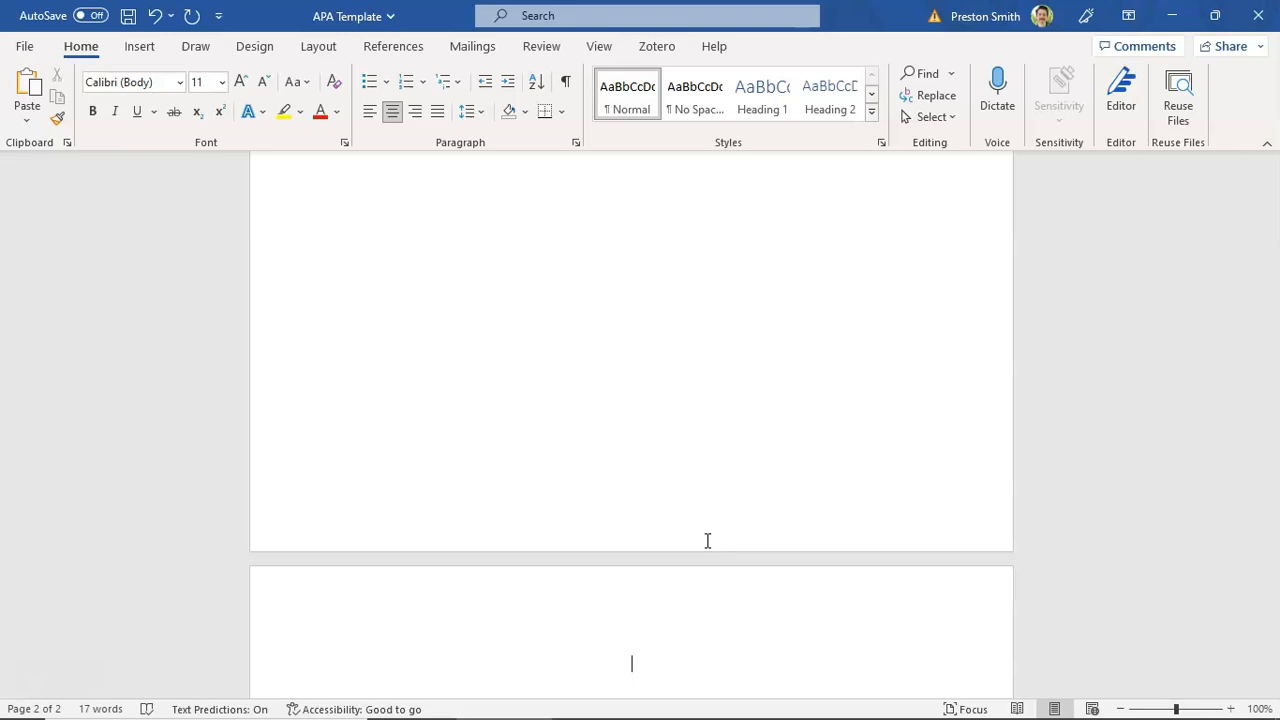
text(APA Template)
- Make the second-page title bold and turn bold off for the text that follows it
drag(689, 669, 597, 662)
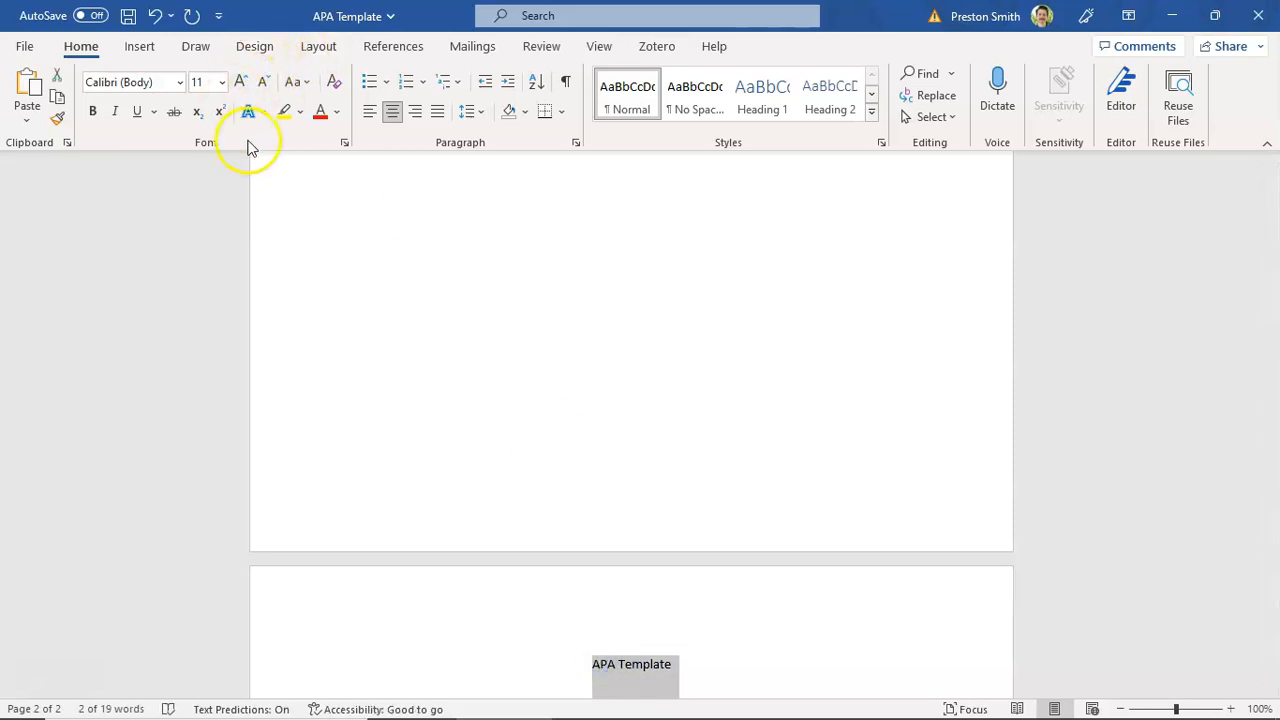
click(95, 113)
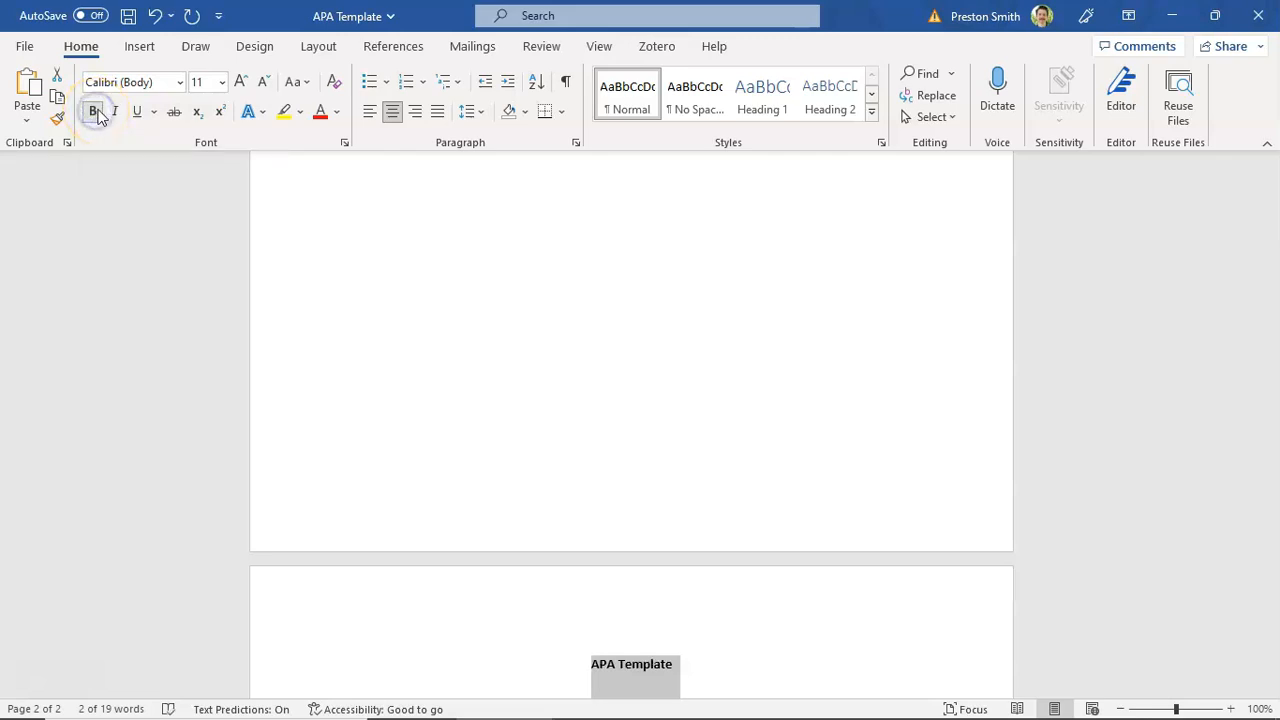
click(683, 667)
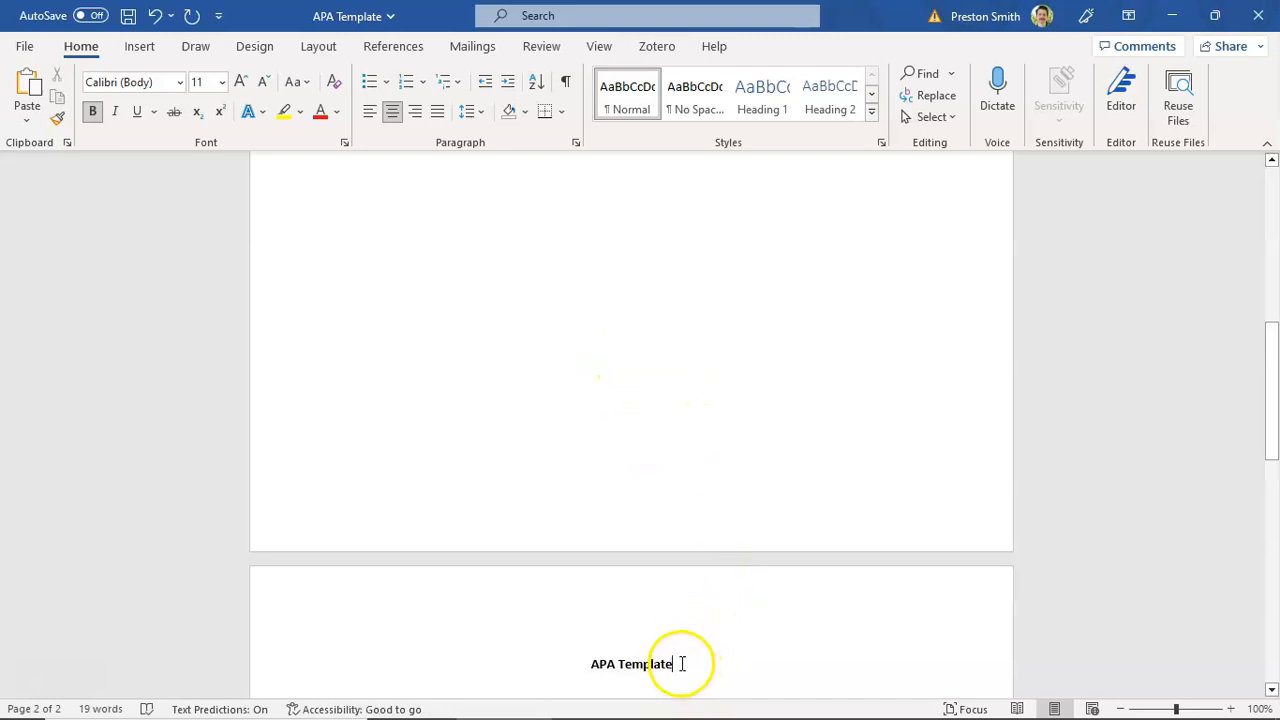
click(94, 113)
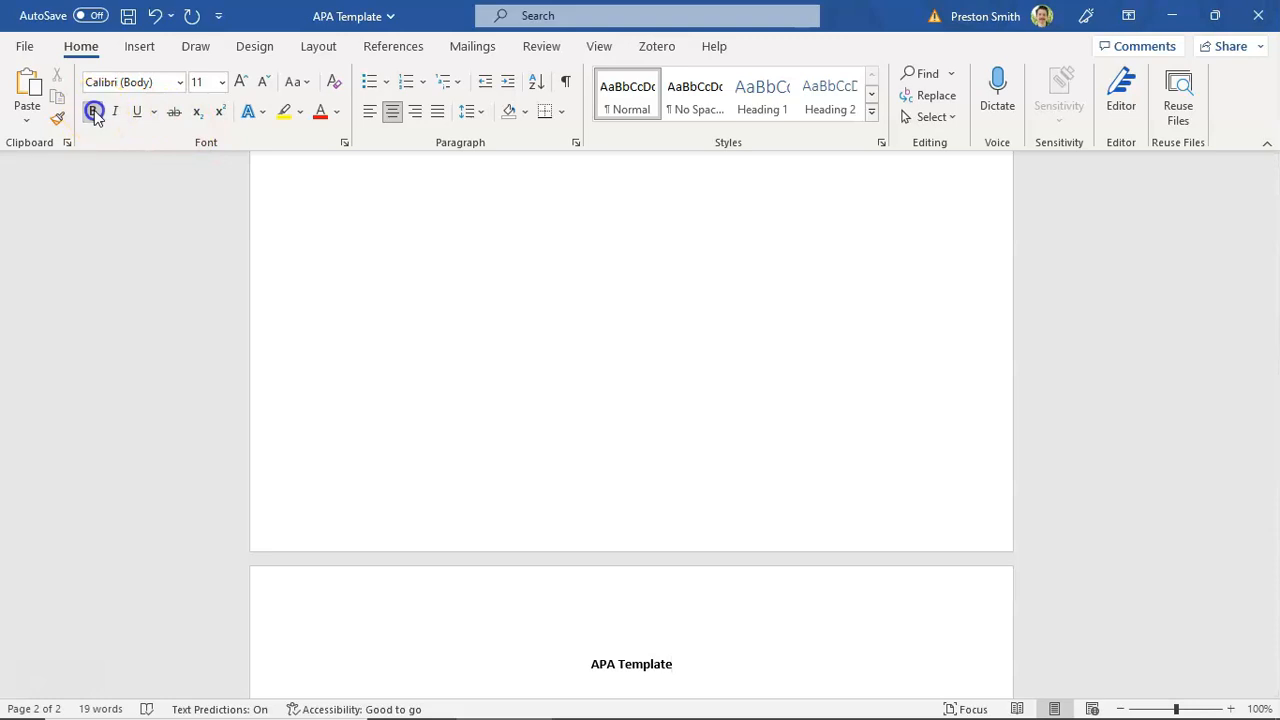
- Insert page numbers at the top of the page using the Plain Number 3 style
click(139, 48)
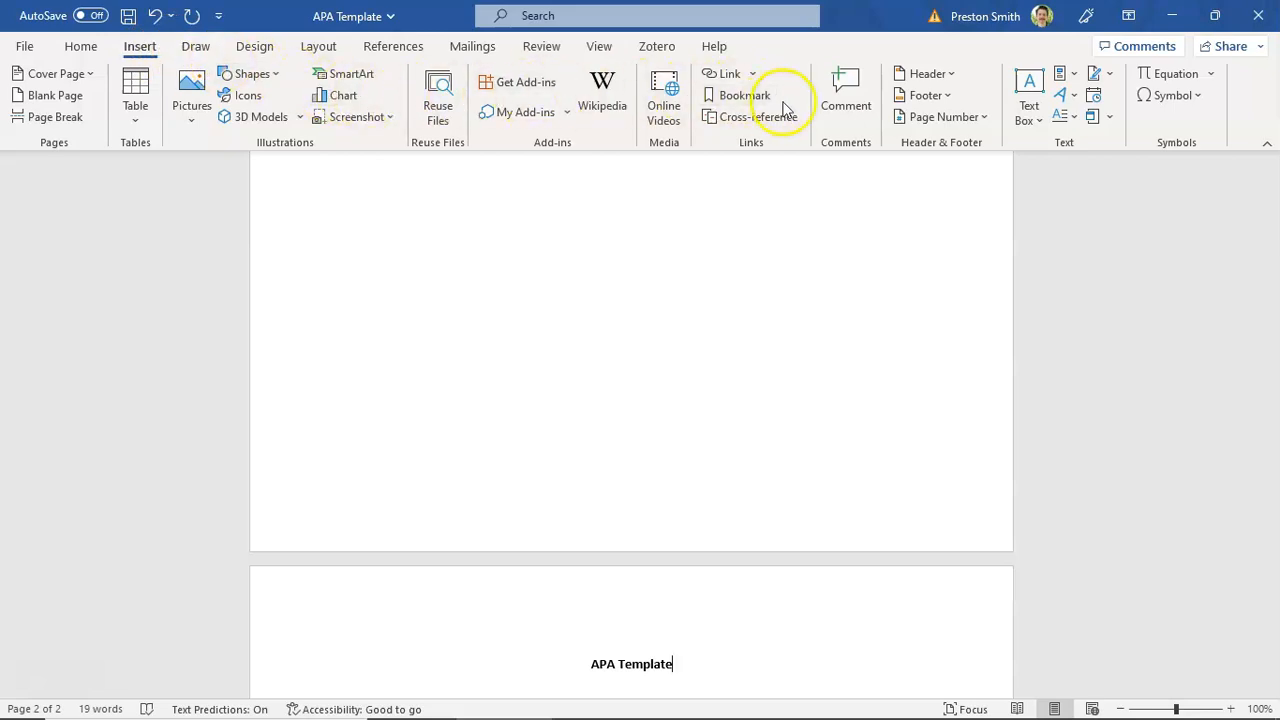
click(986, 119)
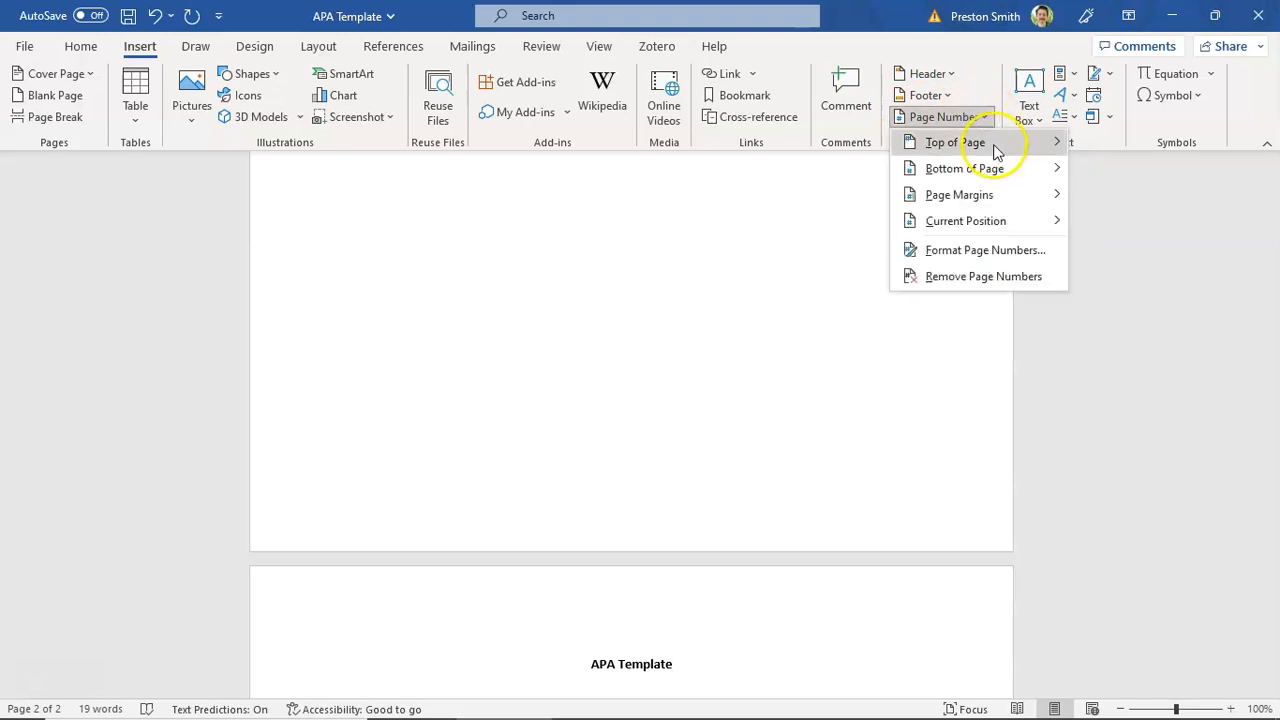
click(994, 143)
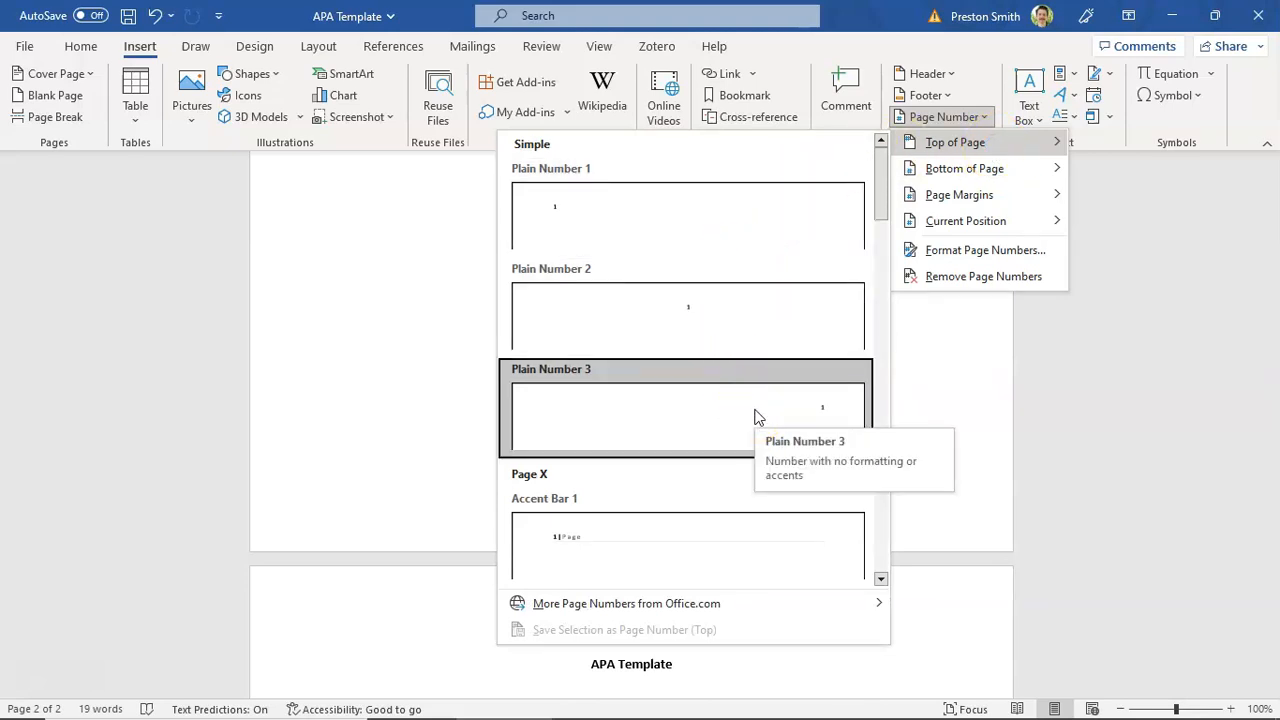
click(756, 414)
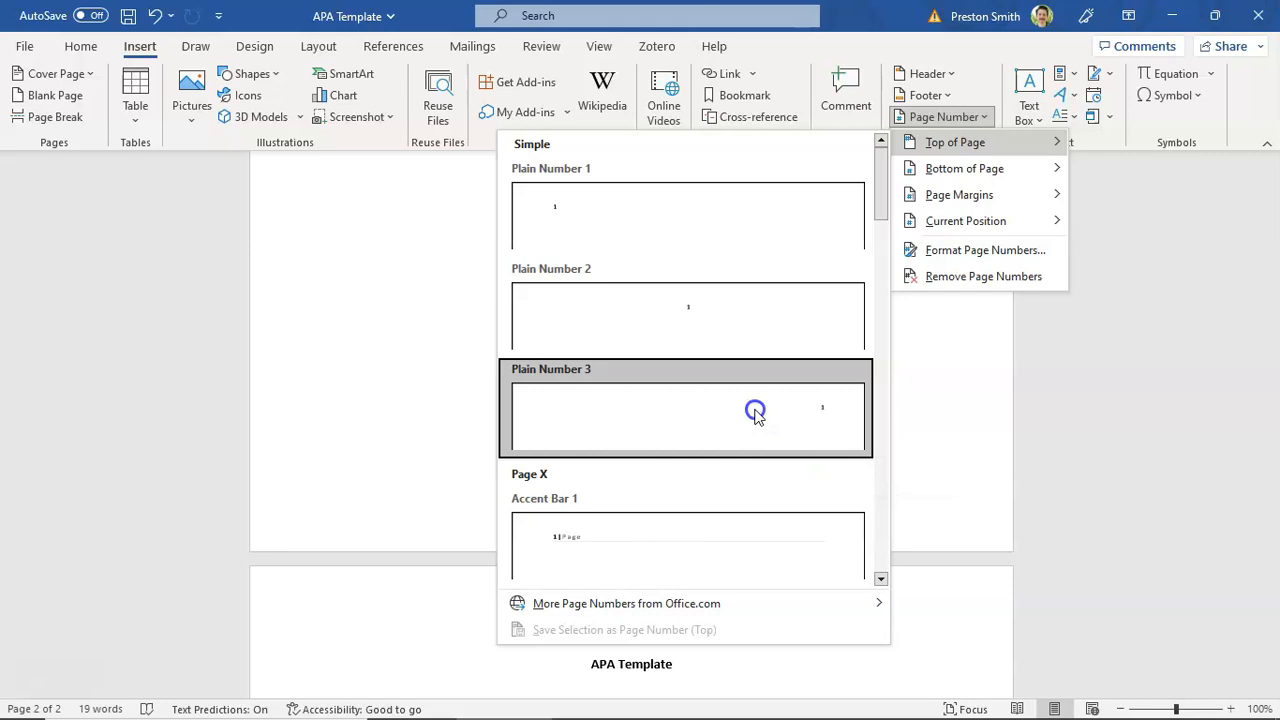
- Apply the Plain Number 3 page number at the top of the page and close the header
click(765, 414)
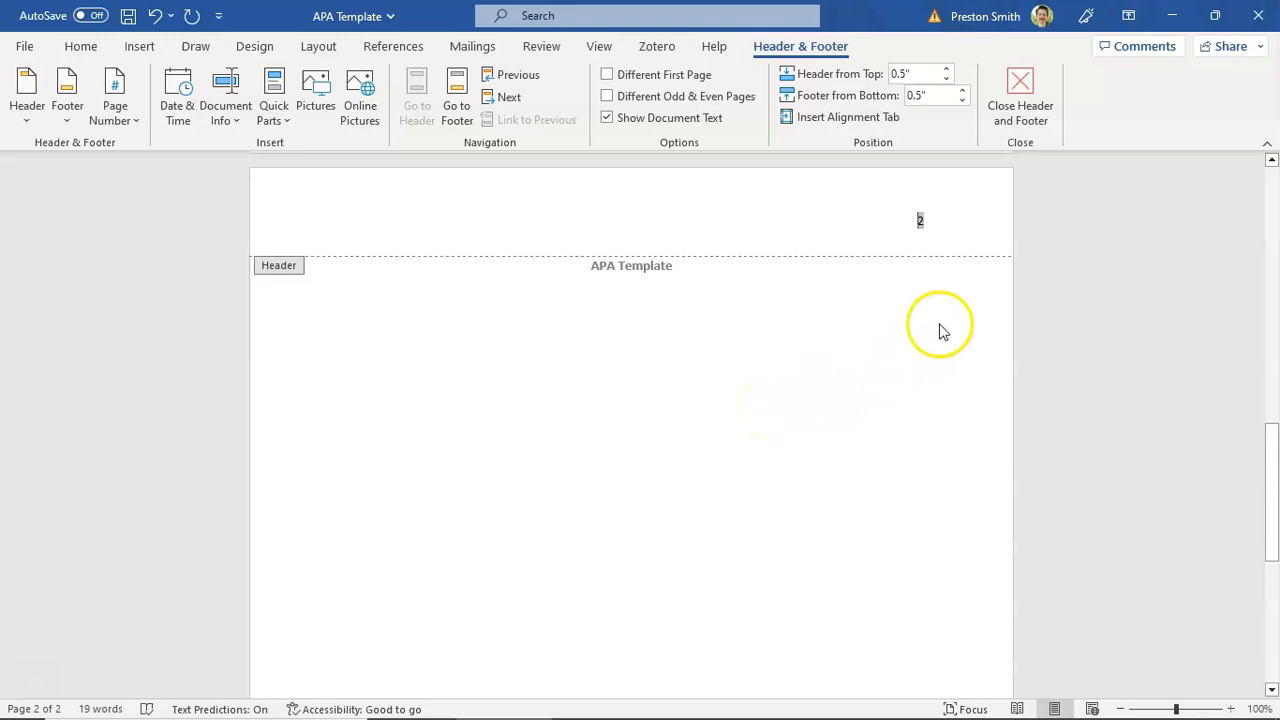
click(1022, 88)
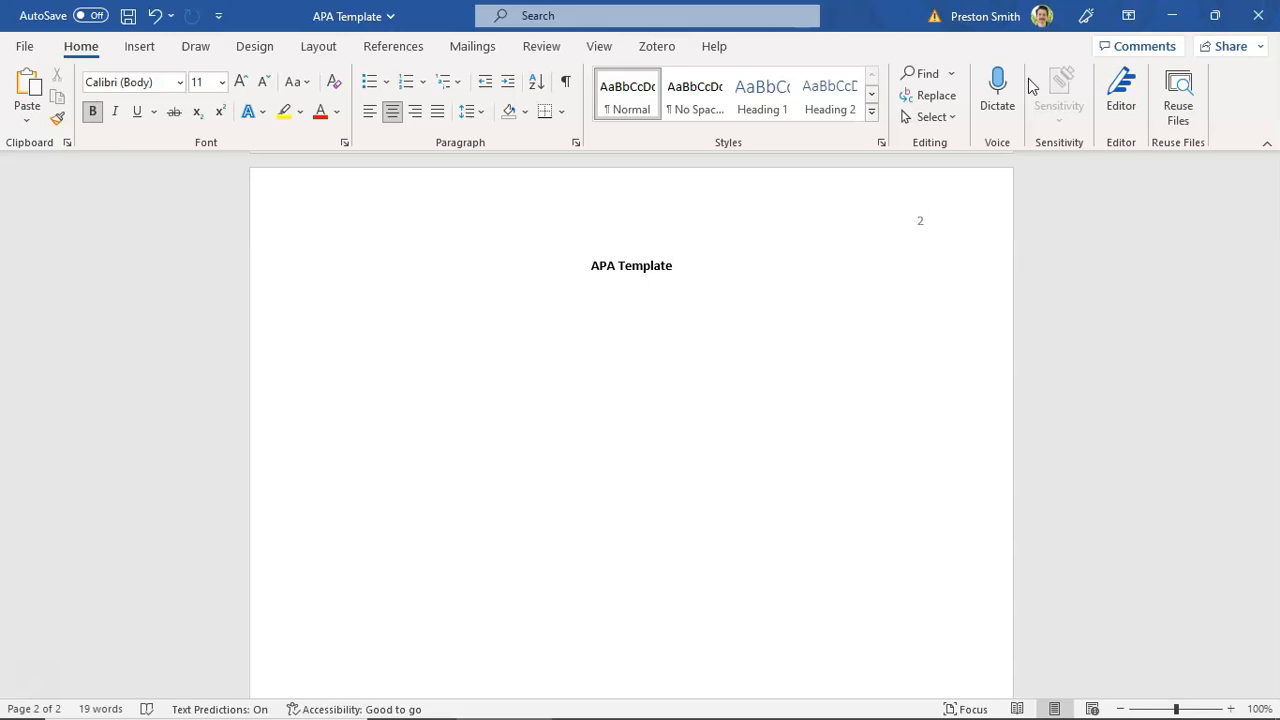
- Switch to the blank APA Template in Word for the web, add a page number at the header's right side, and return to the body
key(alt+Tab)
key(alt+Tab)
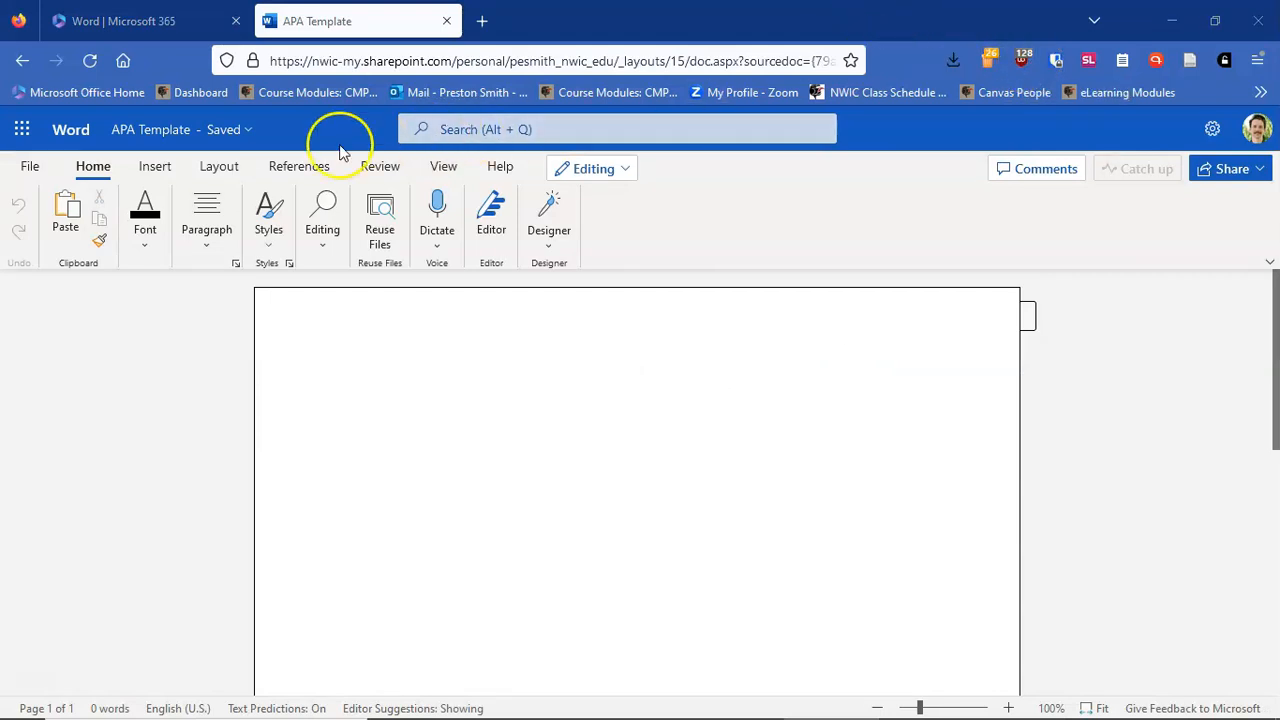
click(163, 171)
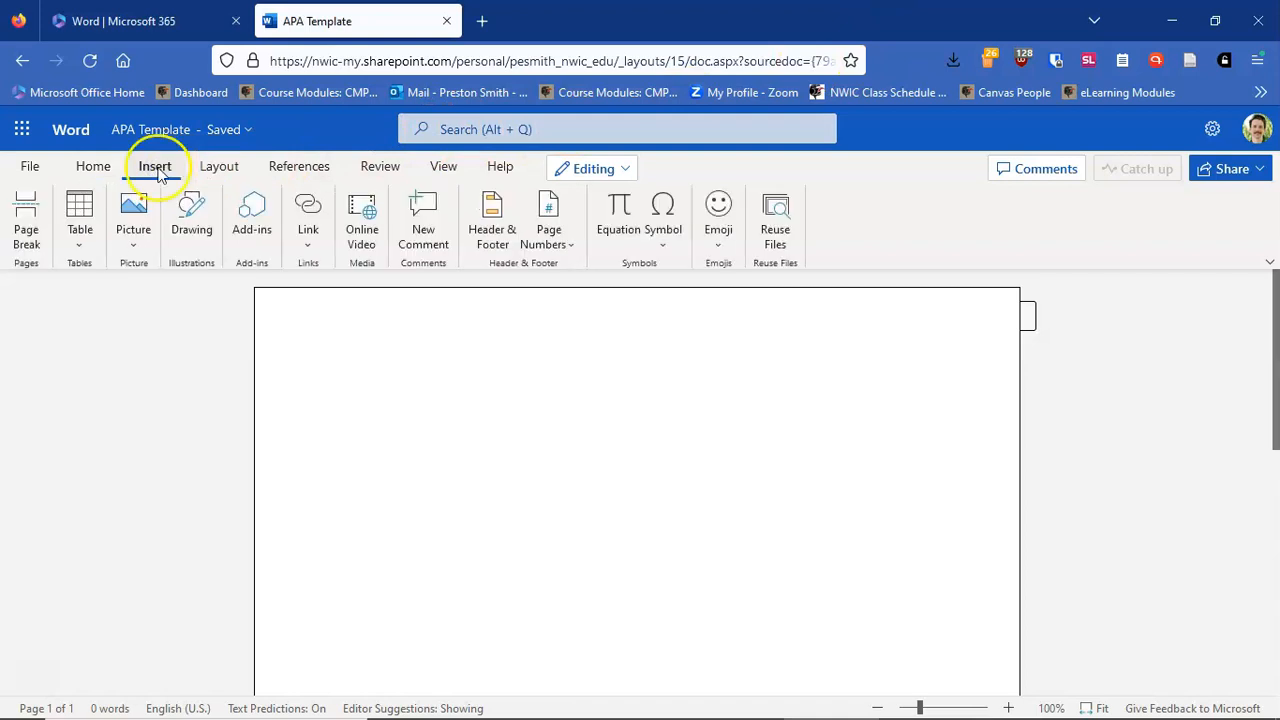
click(567, 245)
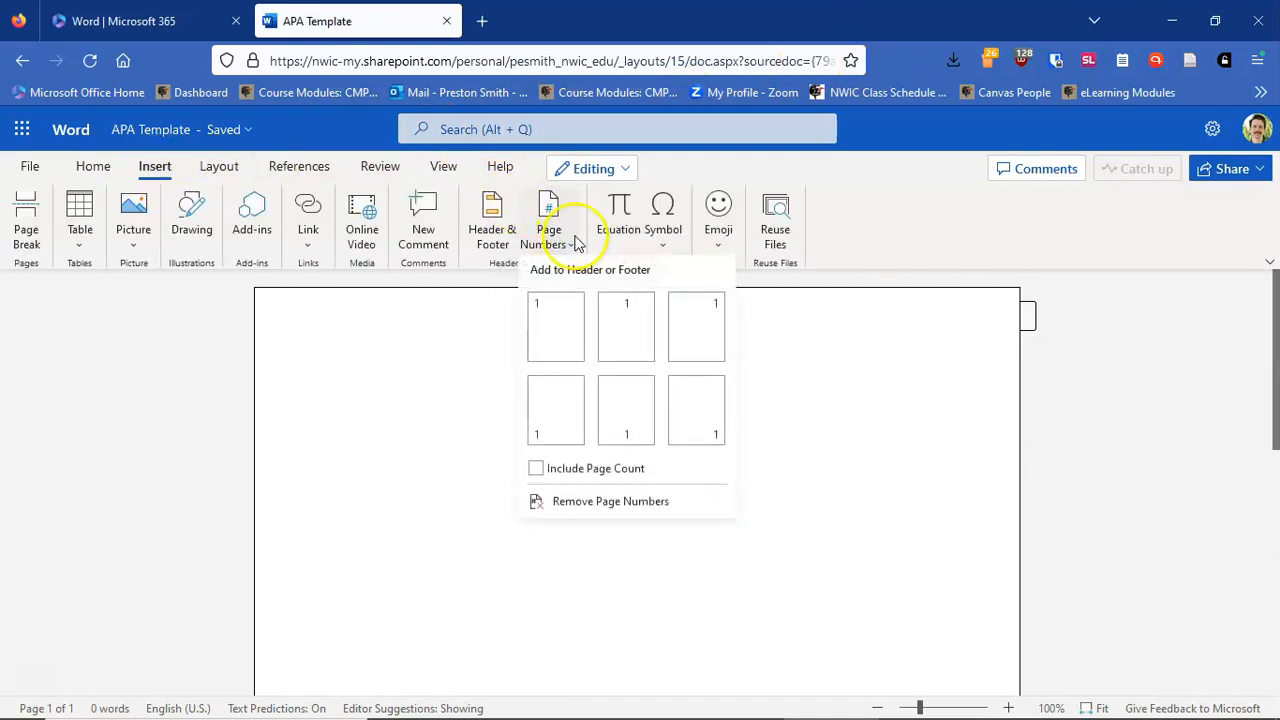
click(700, 322)
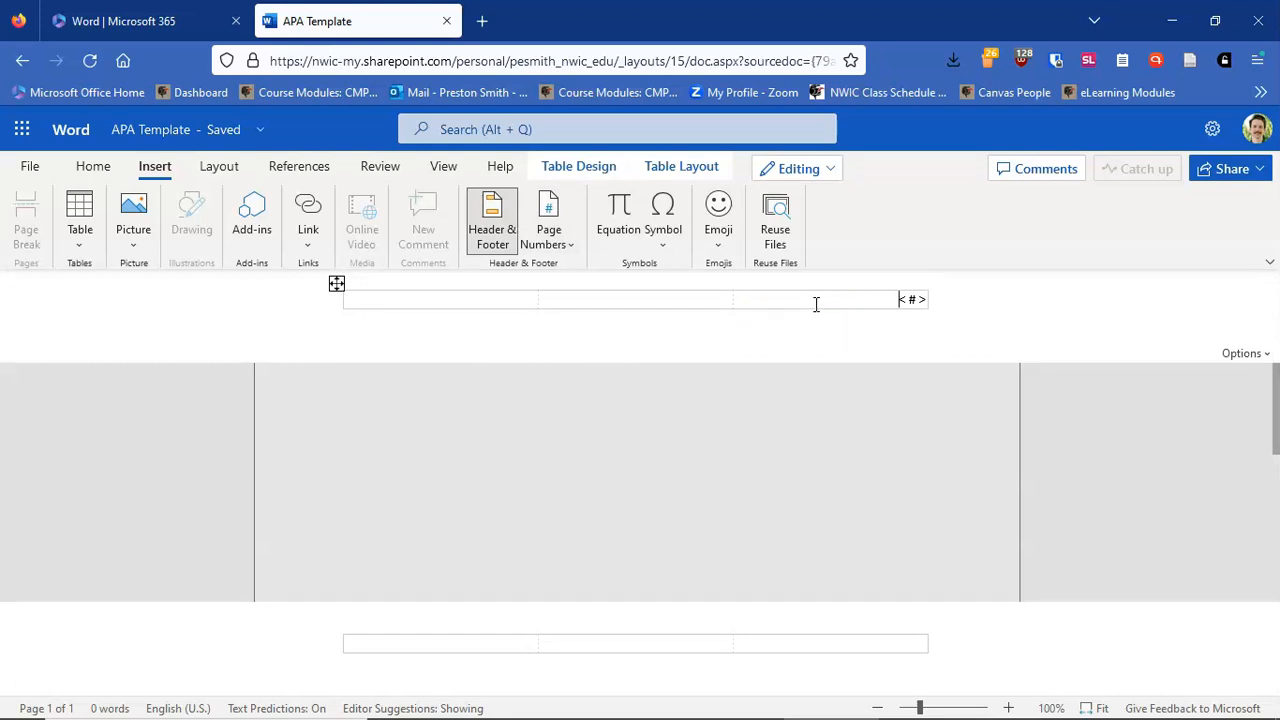
double_click(778, 390)
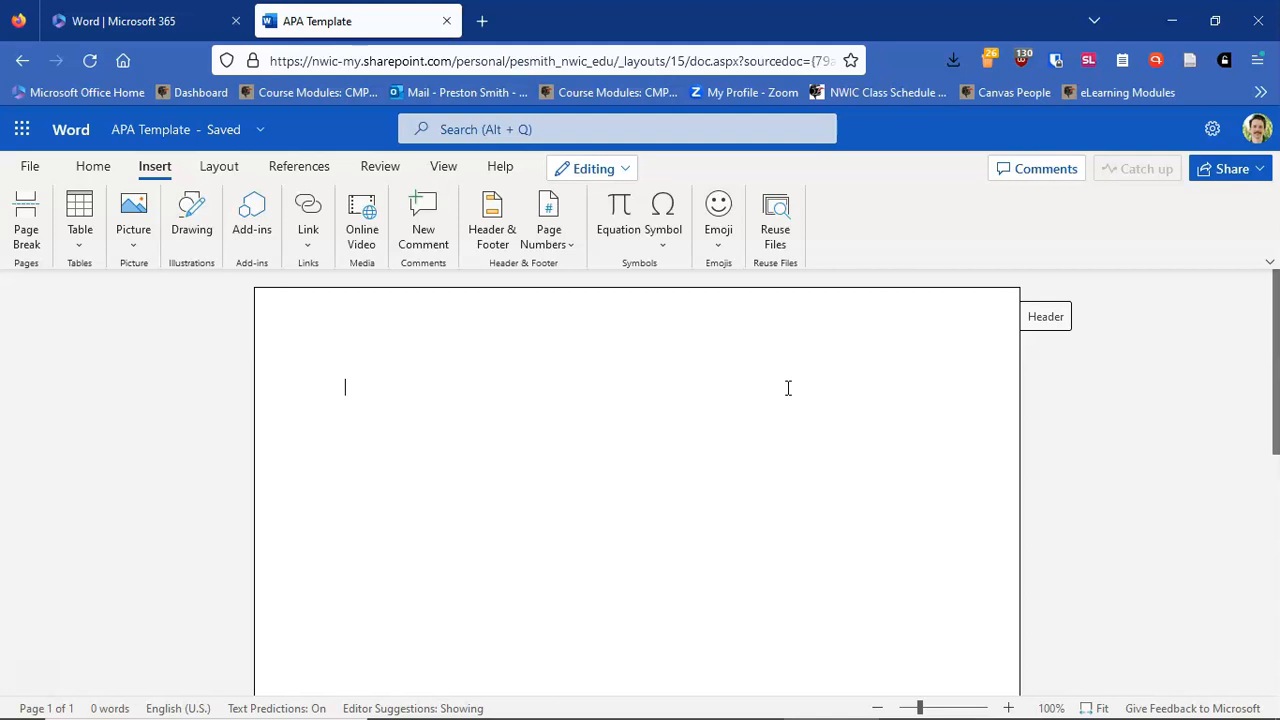
click(443, 167)
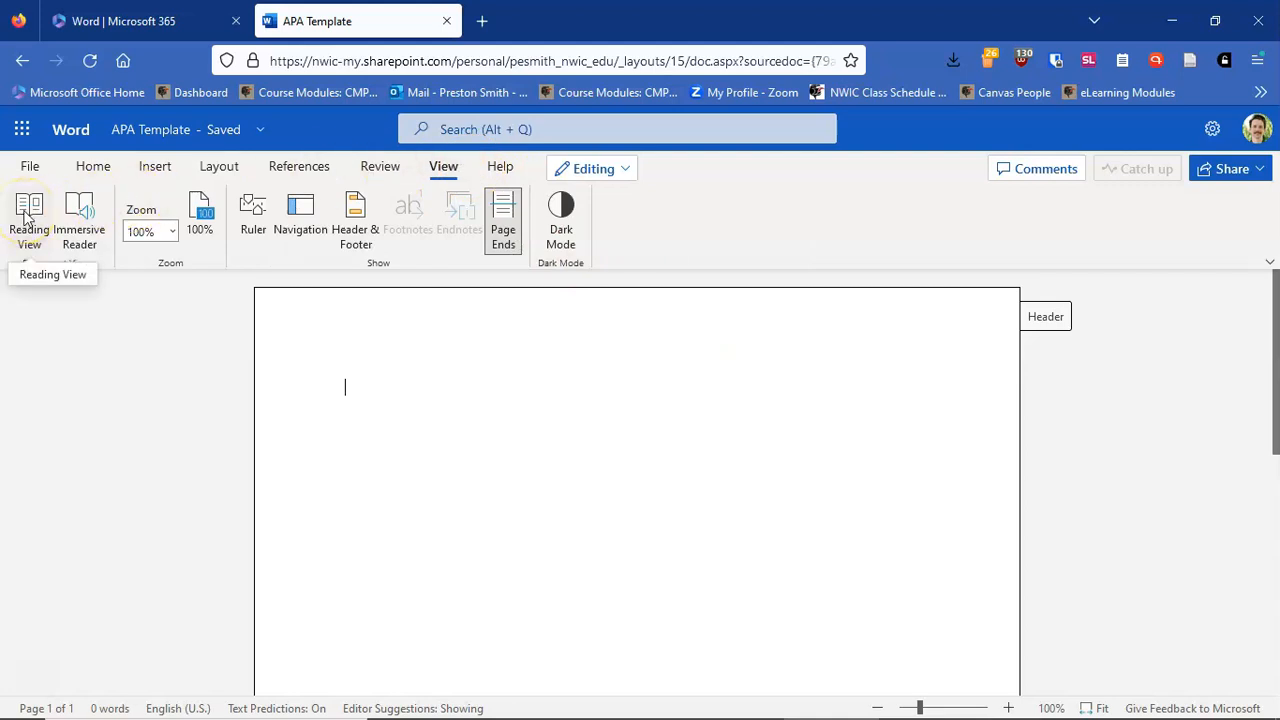
click(95, 170)
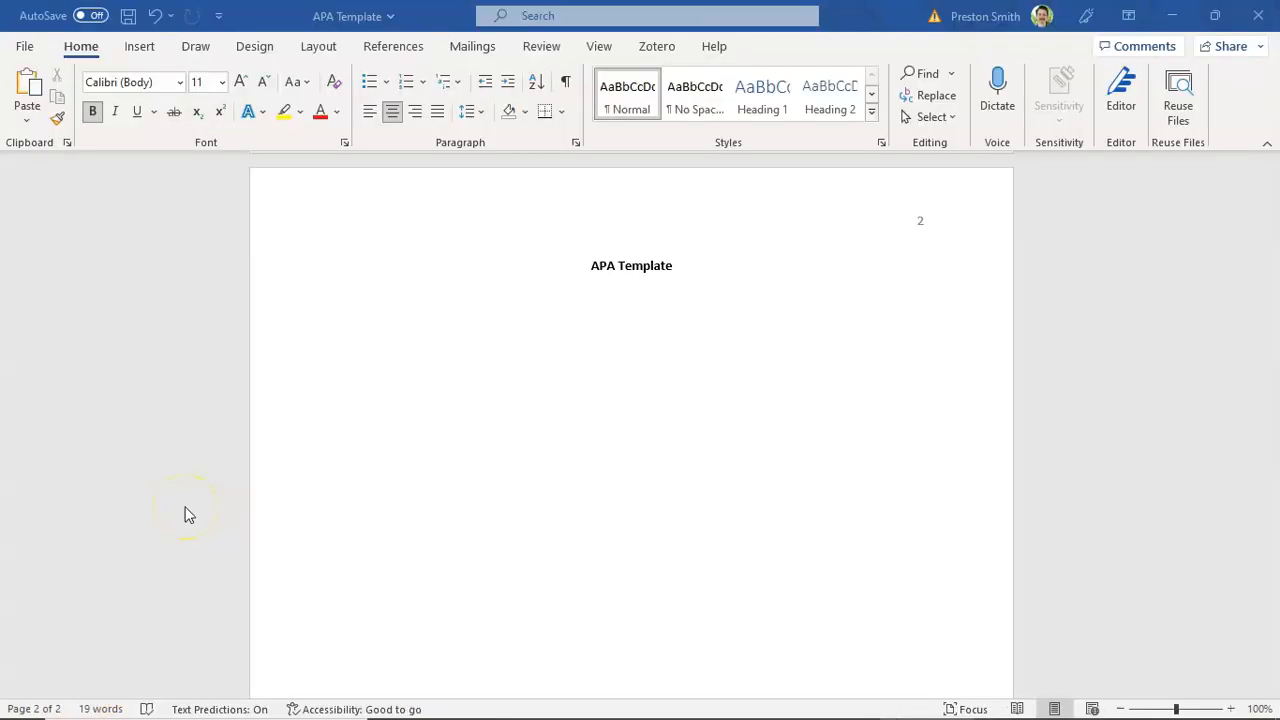
- Switch back to desktop Word and start a left-aligned, non-bold line below the "APA Template" title on the second page
click(673, 265)
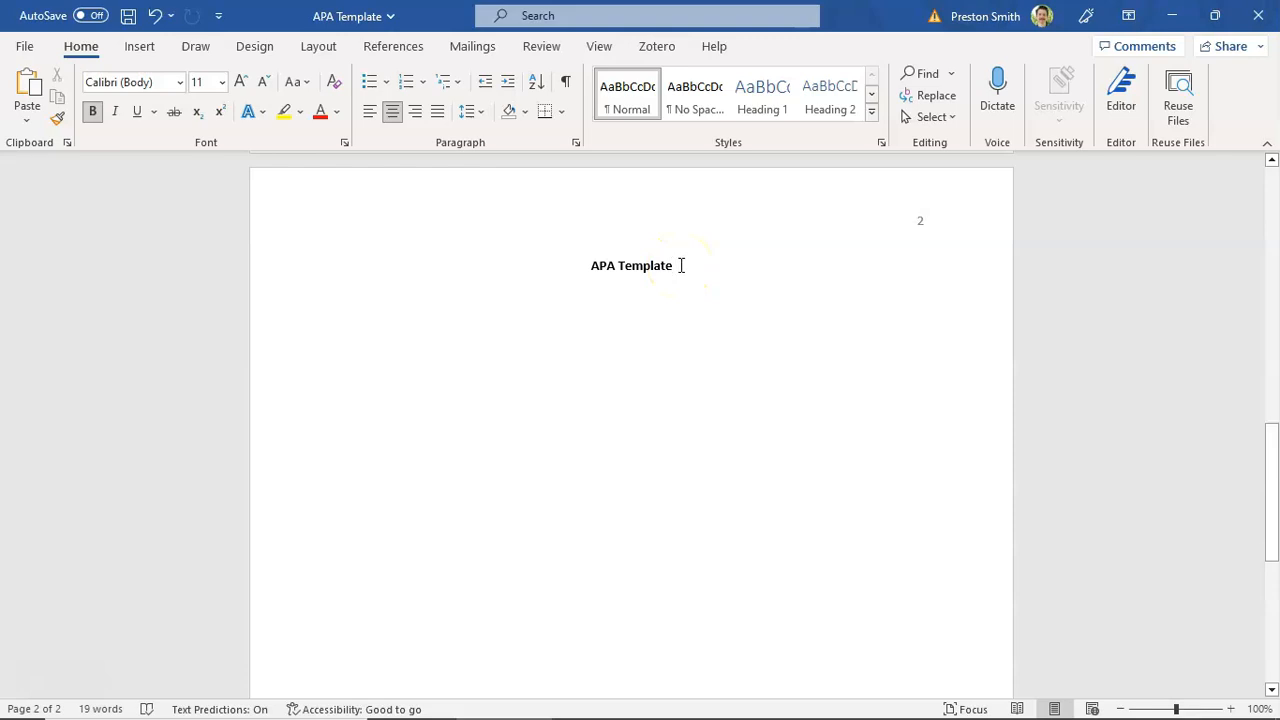
key(Return)
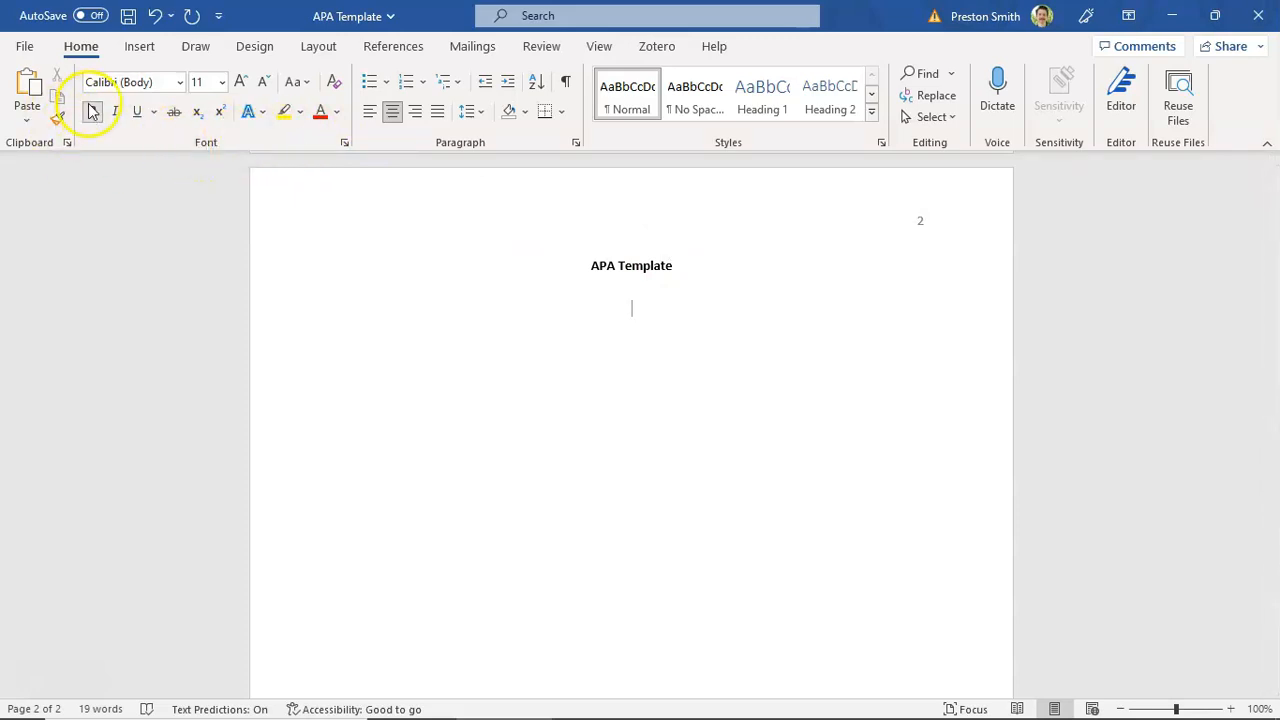
click(369, 113)
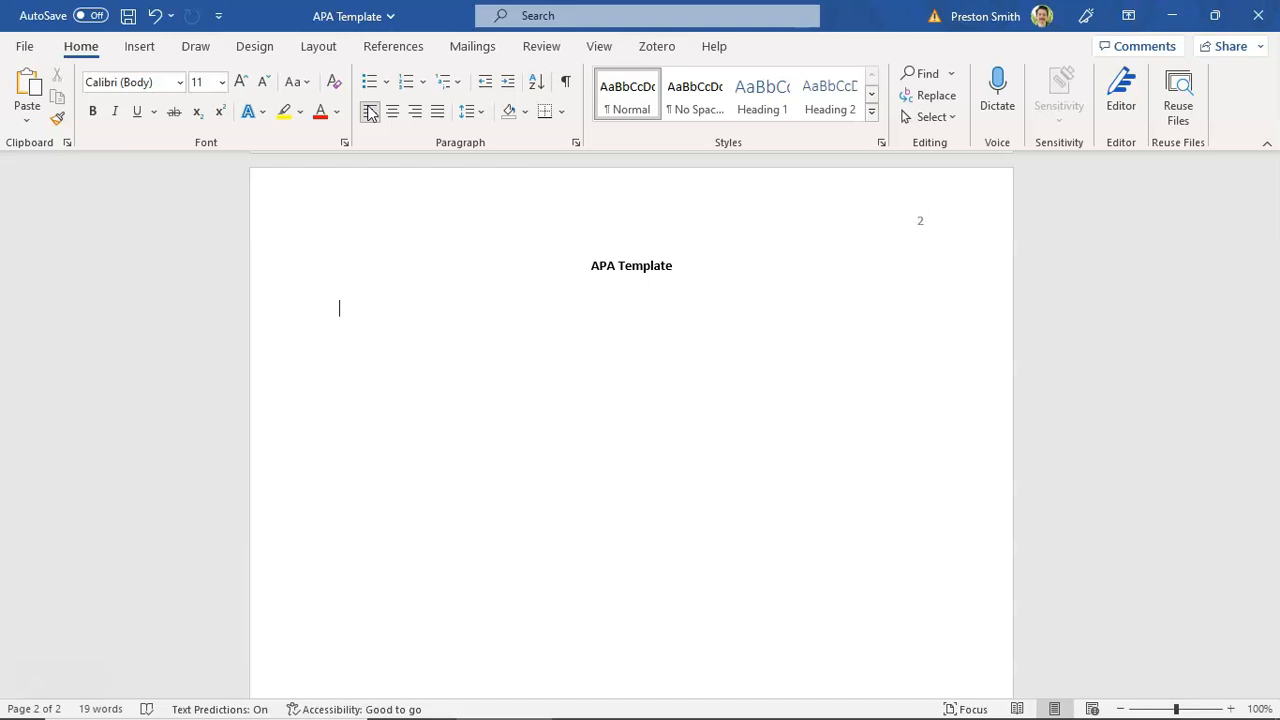
- Write an indented first paragraph running from "Technology is an essential part of my daily life" to "incorporate them into my daily life if necessary."
key(ctrl+z)
text(Technology is an essential part of my daily life, especially with my job. I help students with computer issues, make online curriculum and help guides, and also explore new ways to use technology in the class room. It's important for me to keep up with the latest technology trend so that I can incorporate them into my daily life if necessary)
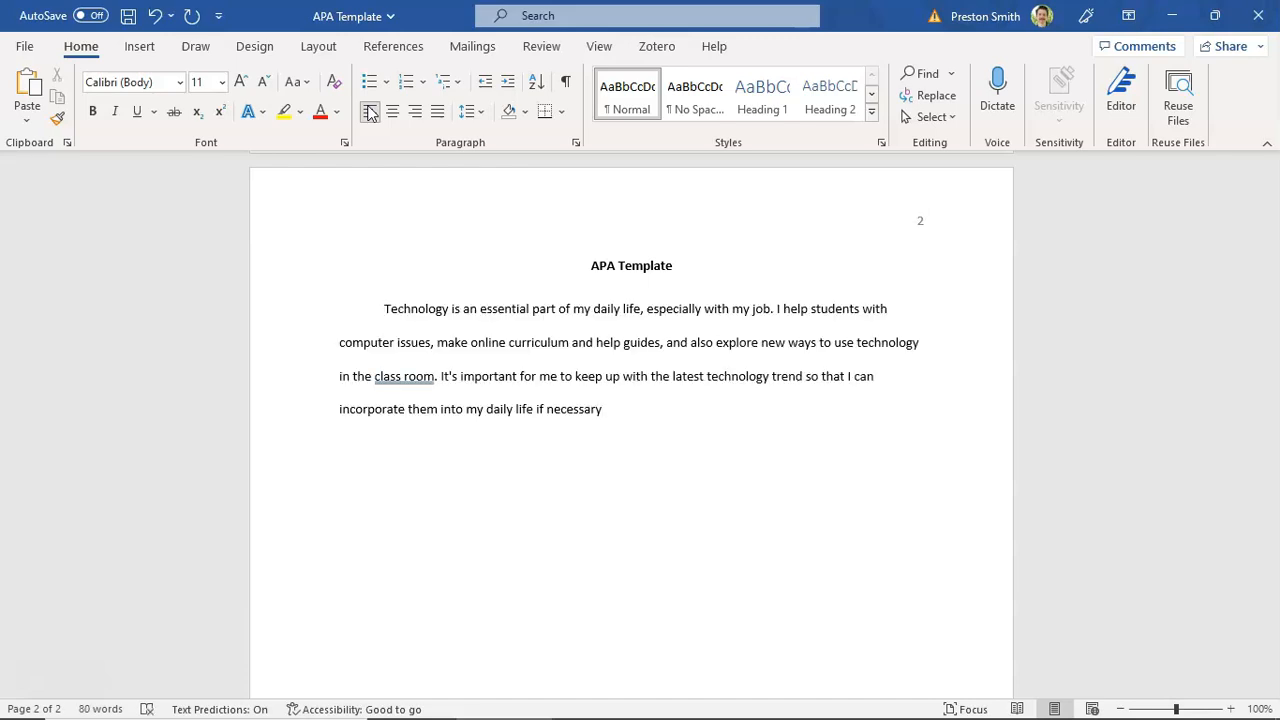
text(.)
- Add a second indented paragraph repeating the technology text of the first body paragraph
key(Return)
key(Tab)
text(Technology is an essential part of my daily life, especially with my job. I help students with computer issues, make online curriculum and help guides, and also explore new ways to use technology in the class room. It's important for me to keep up with the latest technology trend so that I can incorporate them into my daily life if necessary)
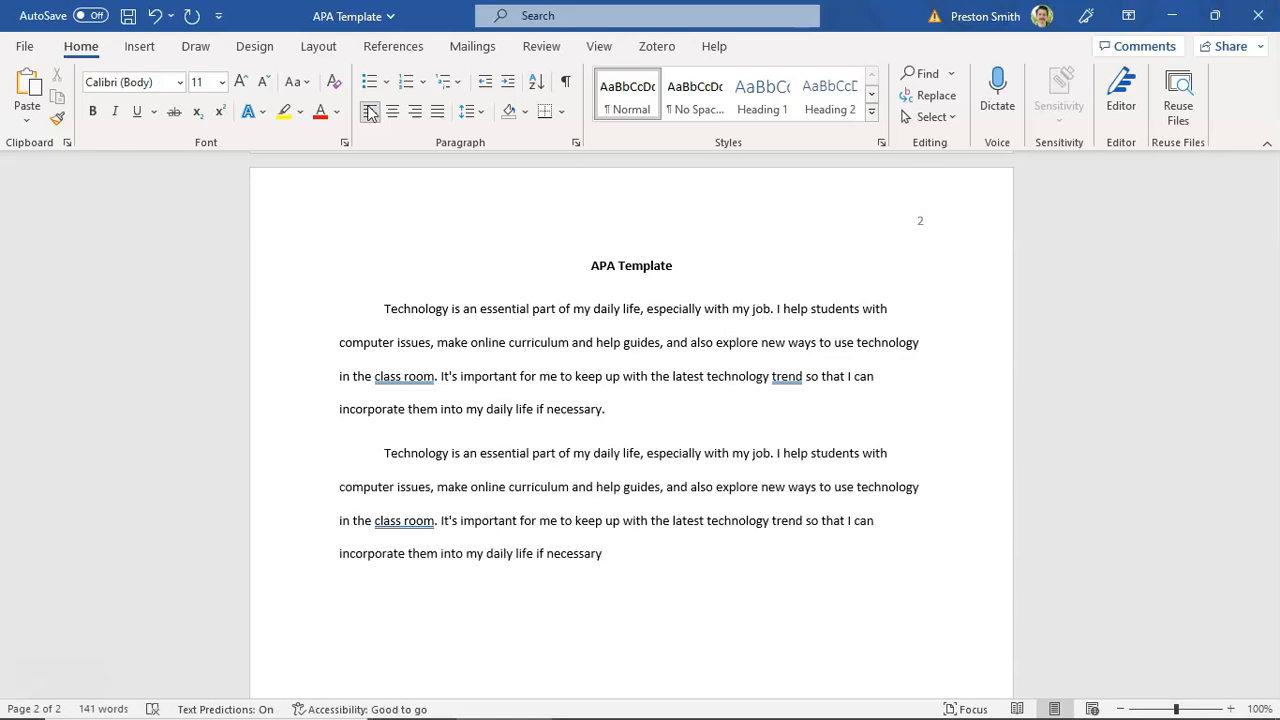